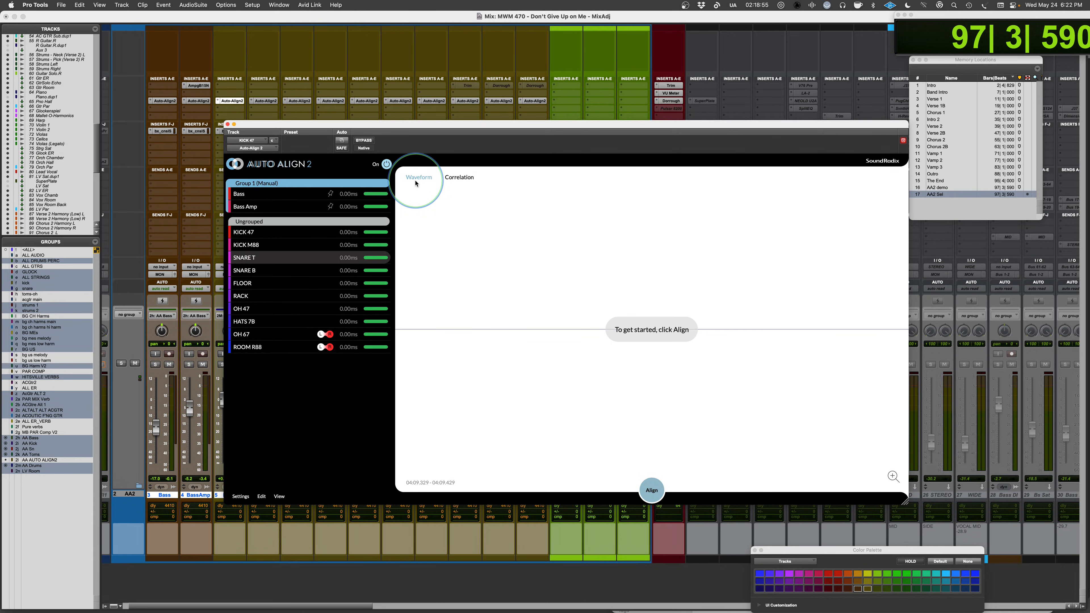
# - View the Correlation display of Auto-Align 2 and return to the Waveform display
pyautogui.click(454, 177)
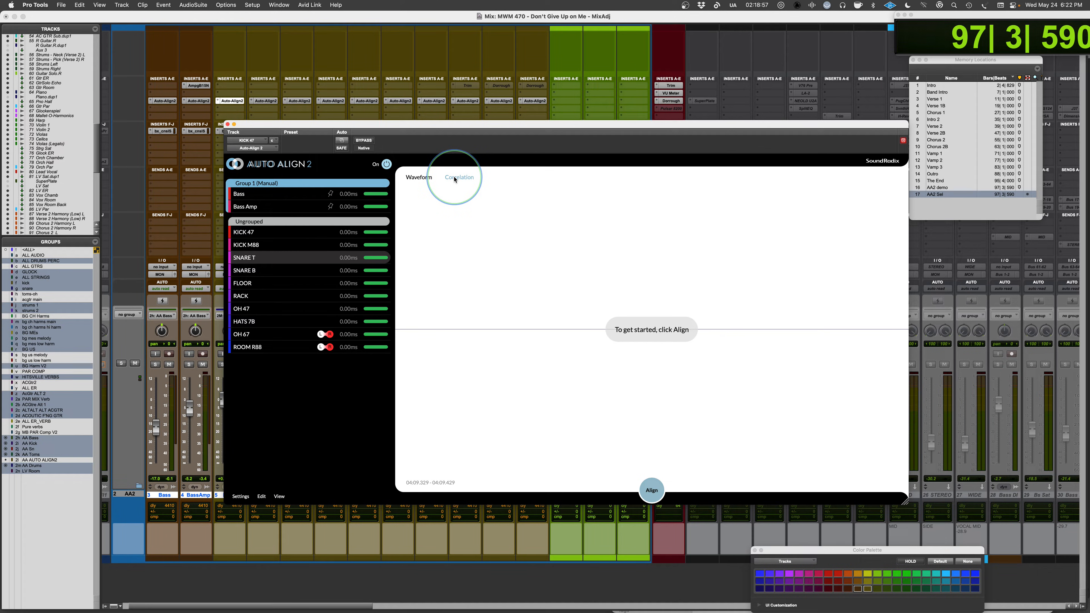
pyautogui.click(419, 177)
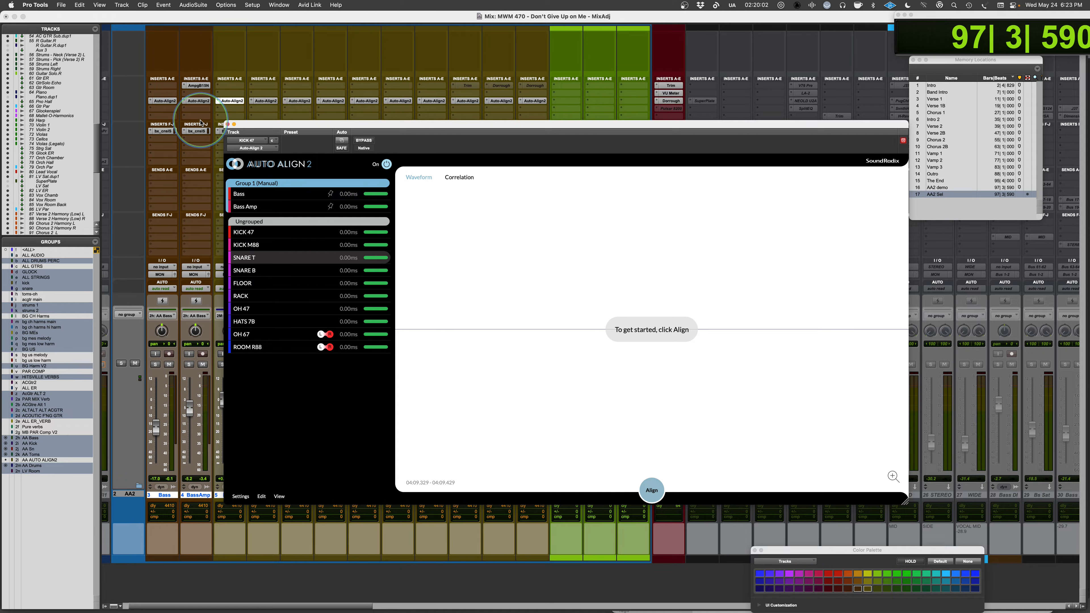
# - Toggle the overall alignment off and on, and bypass and re-enable the Auto-Align 2 insert on the KICK 47 track
pyautogui.click(386, 164)
pyautogui.click(386, 164)
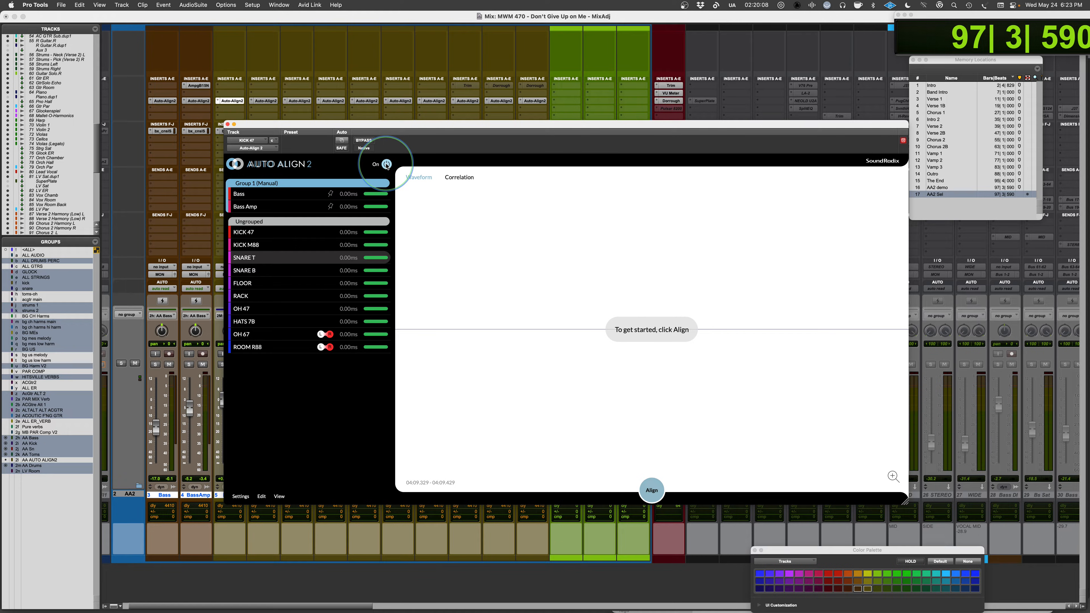
pyautogui.click(386, 165)
pyautogui.click(386, 165)
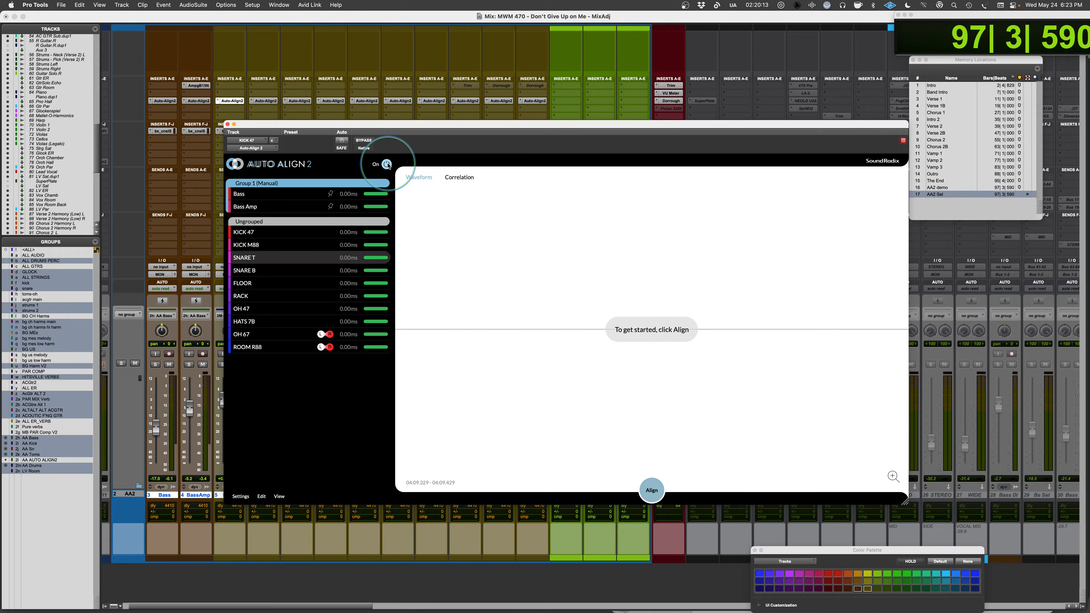
pyautogui.keyDown('super'); pyautogui.click(234, 102); pyautogui.keyUp('super')
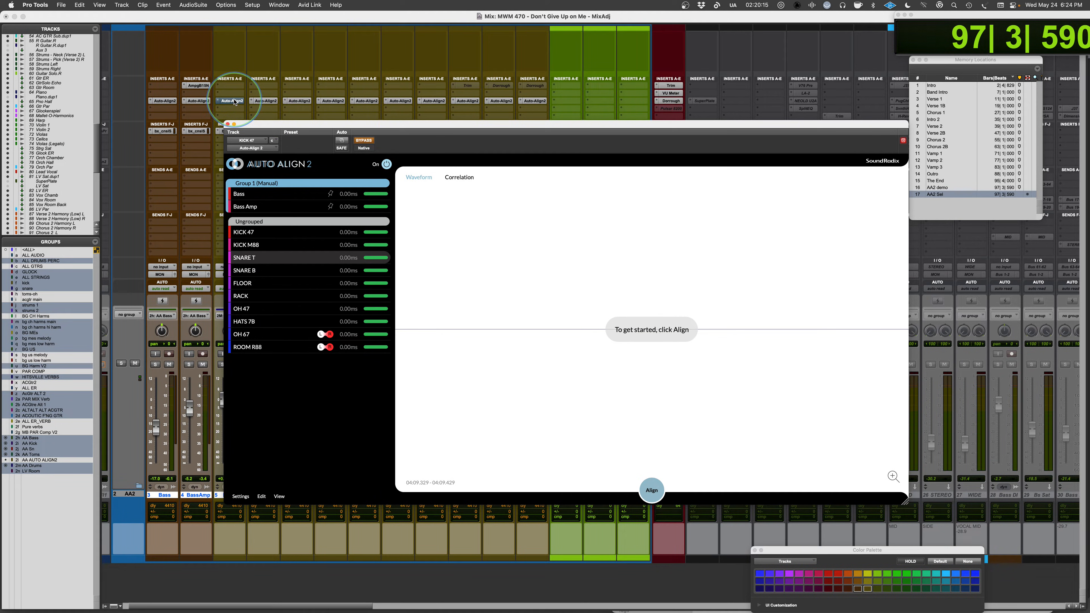
pyautogui.keyDown('super'); pyautogui.click(234, 102); pyautogui.keyUp('super')
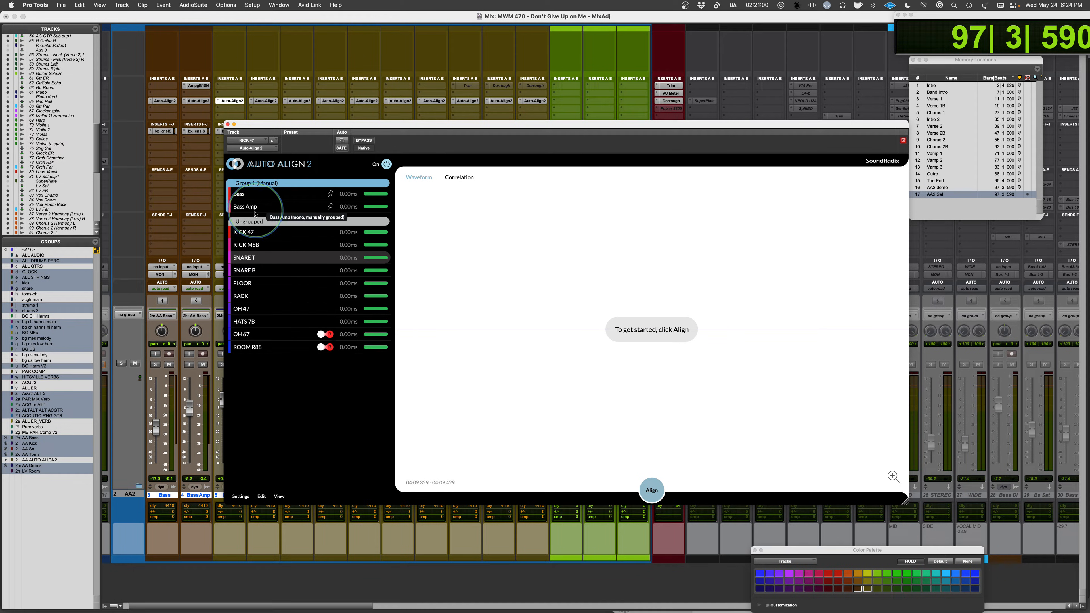
# - Examine the Track Mode choices for OH 67 and the plug-in's capture, track adjustment and offset-unit options
pyautogui.rightClick(269, 339)
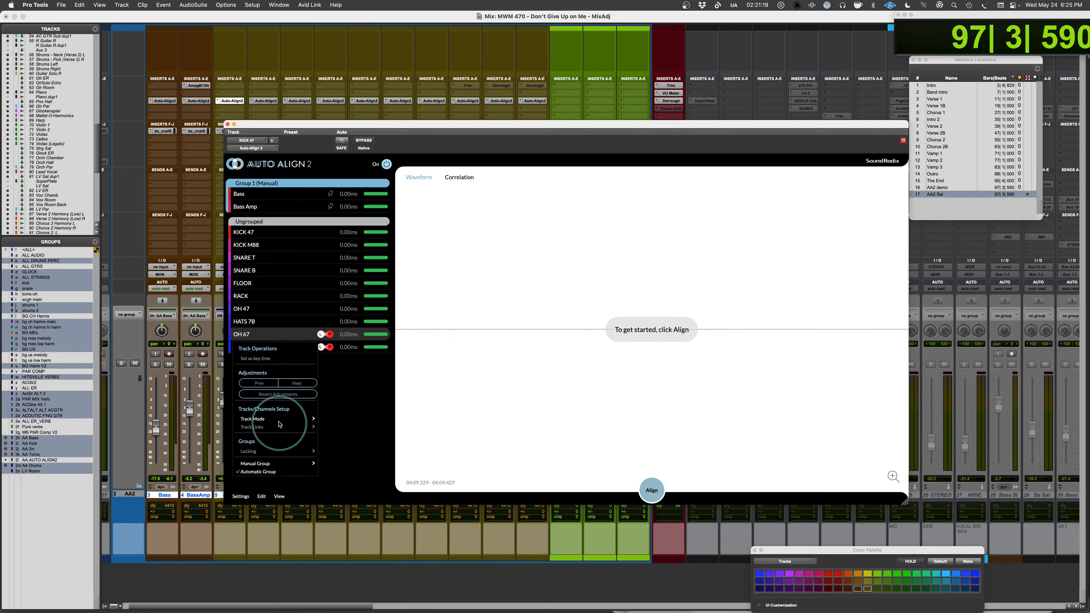
pyautogui.moveTo(281, 420)
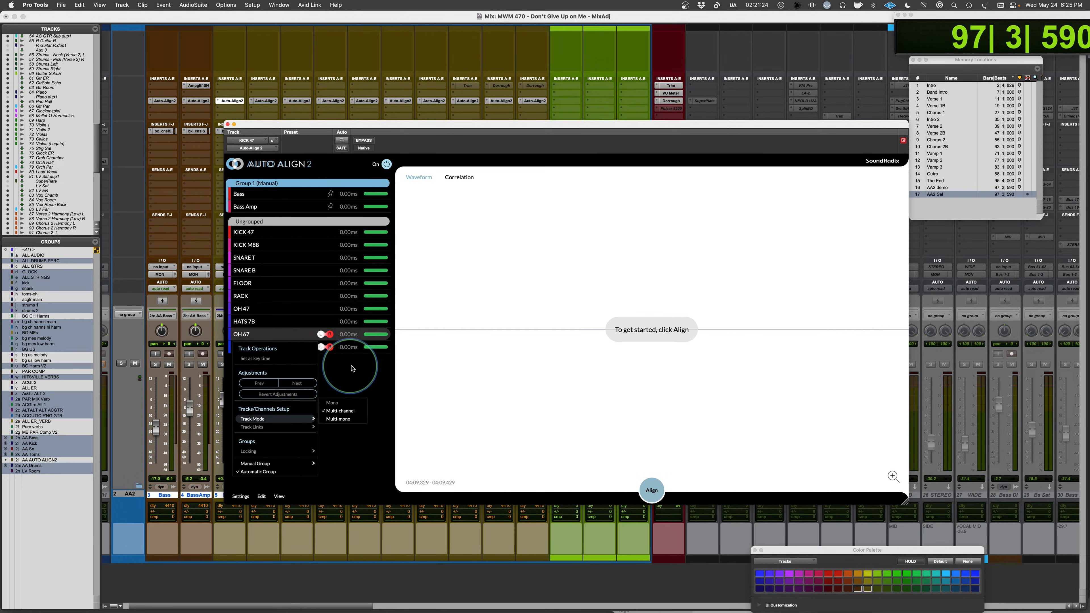
pyautogui.click(351, 369)
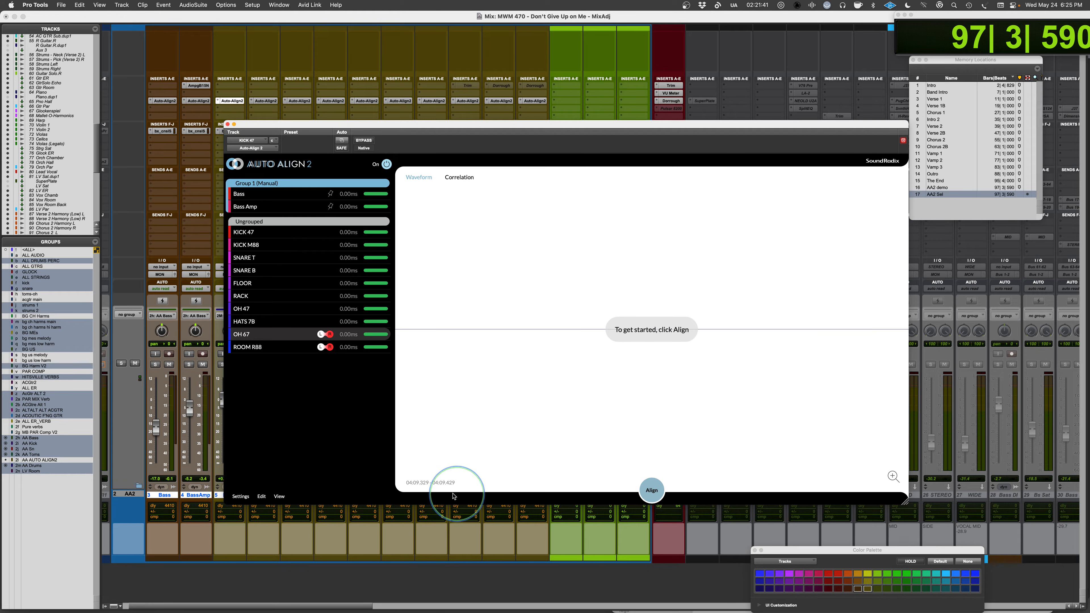
pyautogui.click(241, 497)
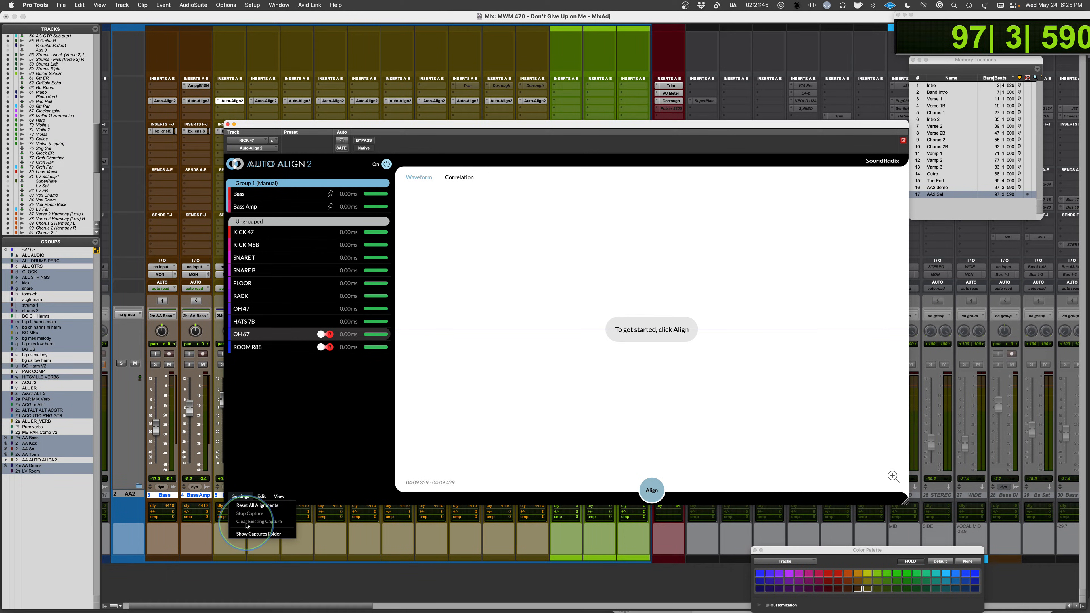
pyautogui.click(264, 427)
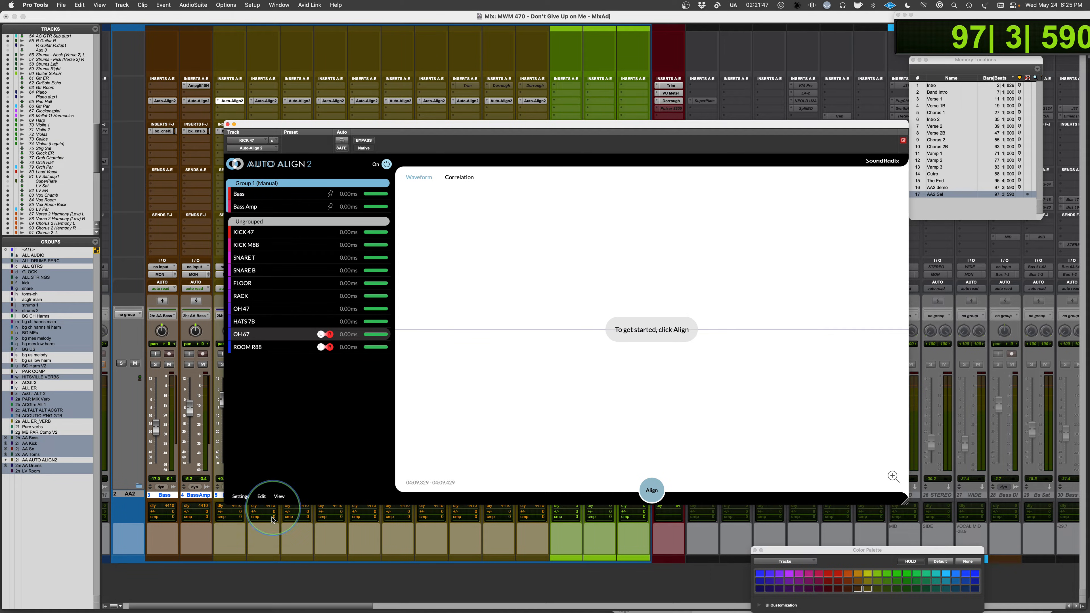
pyautogui.click(259, 496)
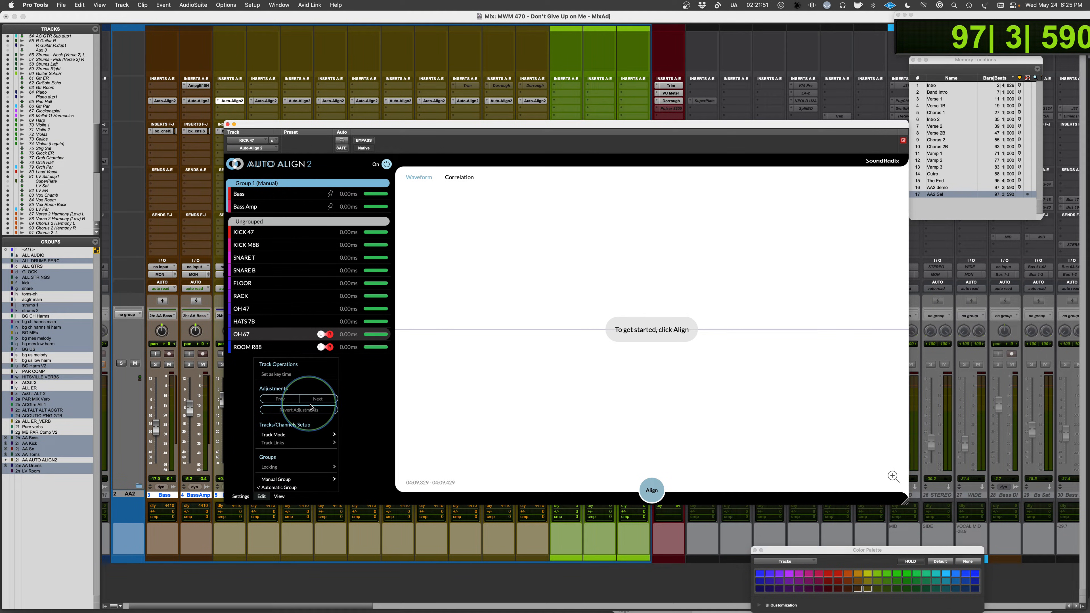
pyautogui.moveTo(279, 436)
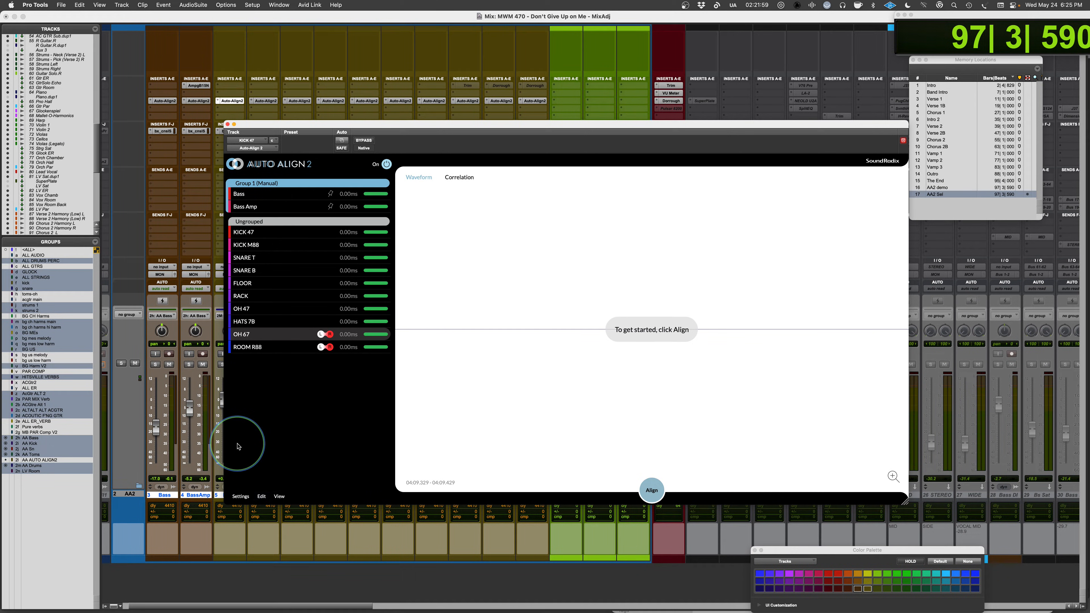
pyautogui.click(263, 496)
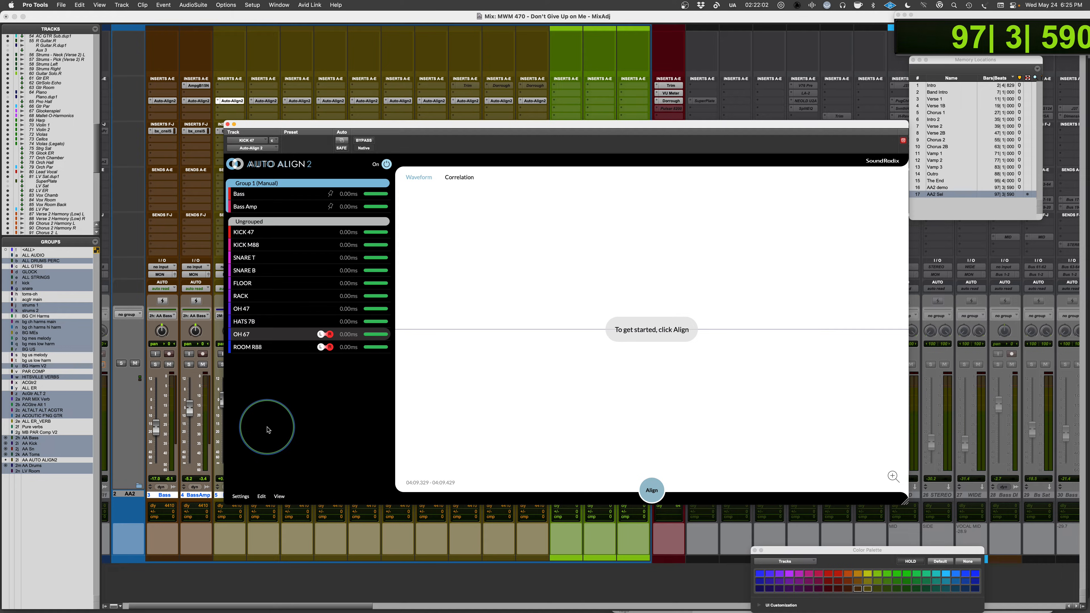
pyautogui.click(279, 496)
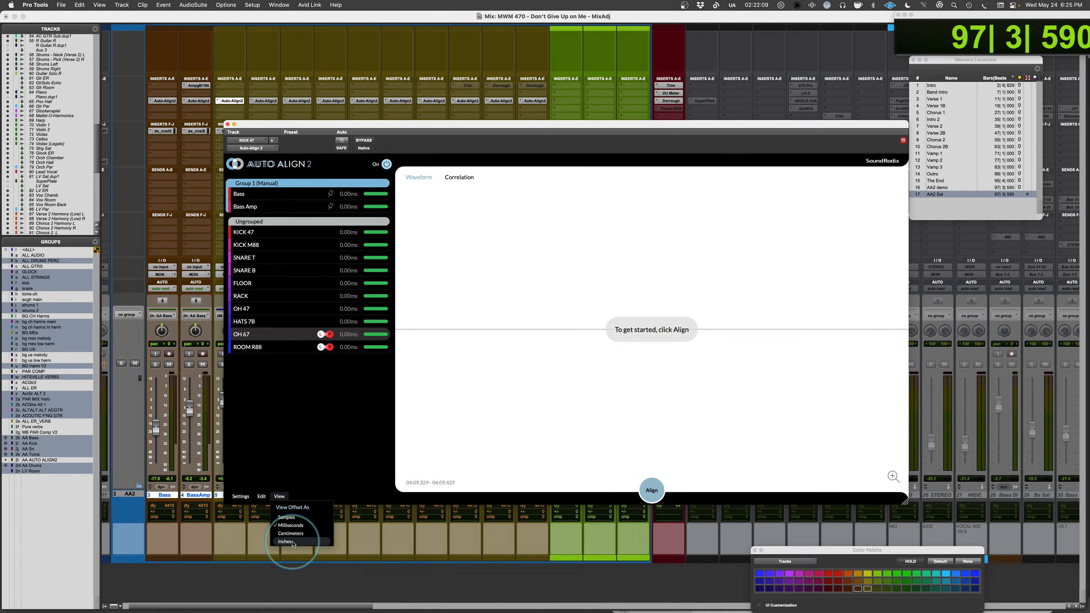
pyautogui.click(342, 400)
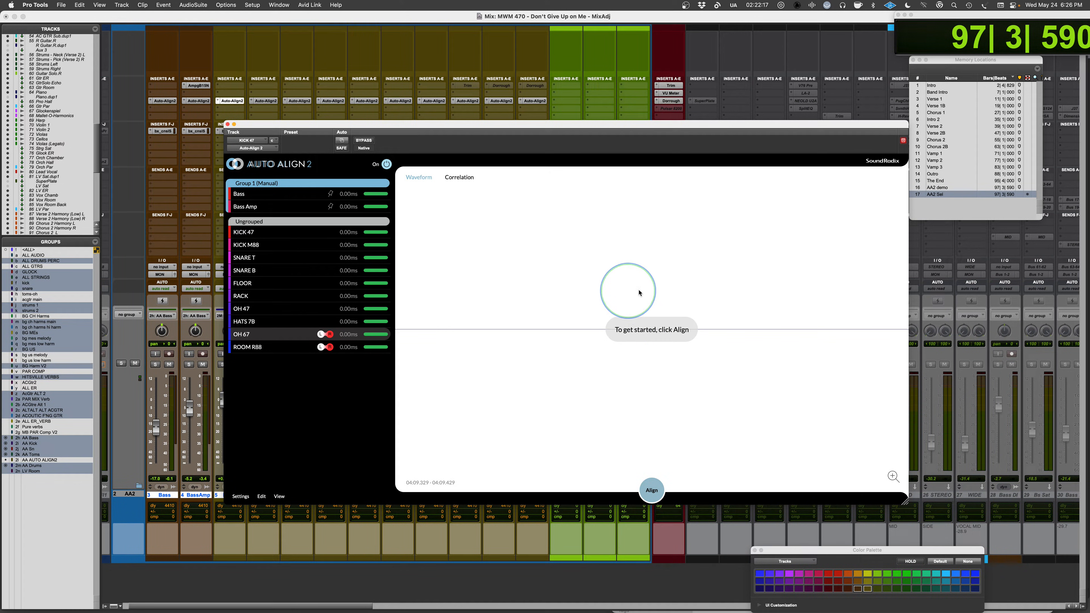
# - Align the bass and drum tracks by capturing session playback from 97|3|590 and ending the capture
pyautogui.click(650, 492)
pyautogui.press('space')
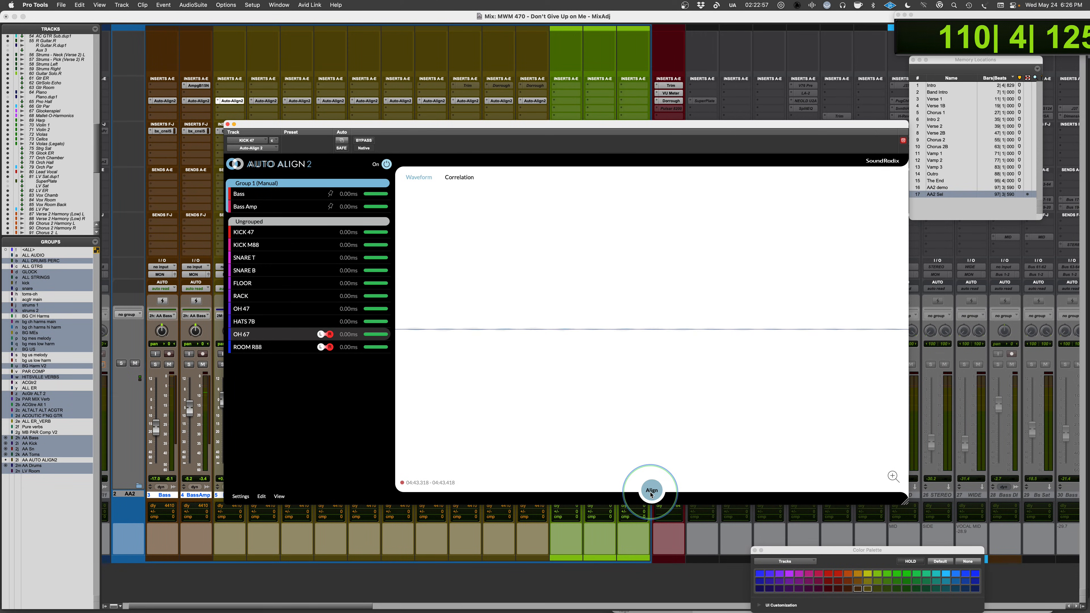
pyautogui.click(651, 491)
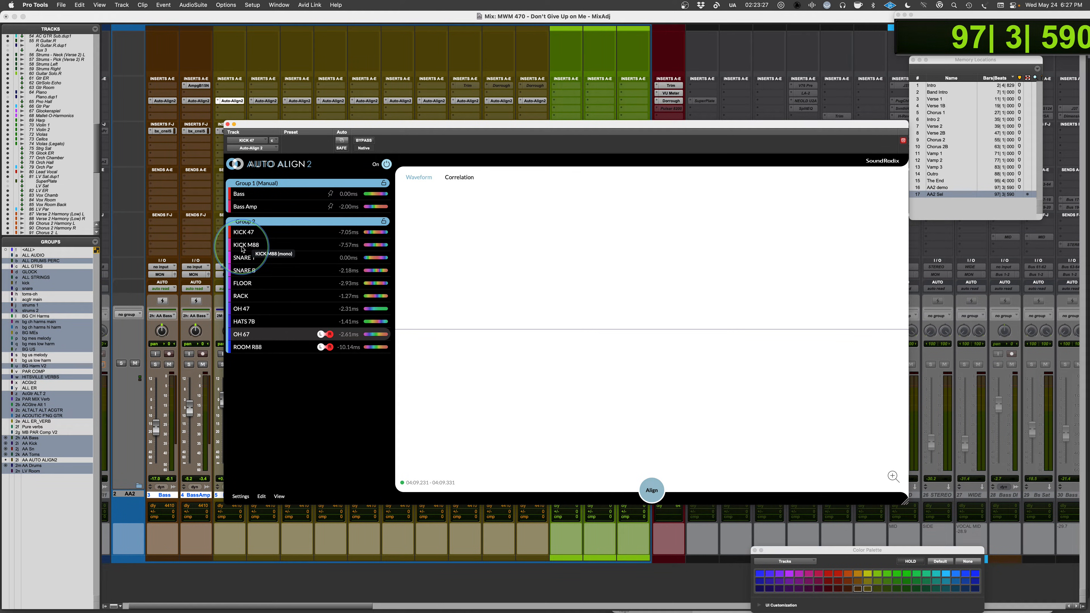
# - Set KICK M88 as the key time track and return key time to SNARE T
pyautogui.rightClick(242, 249)
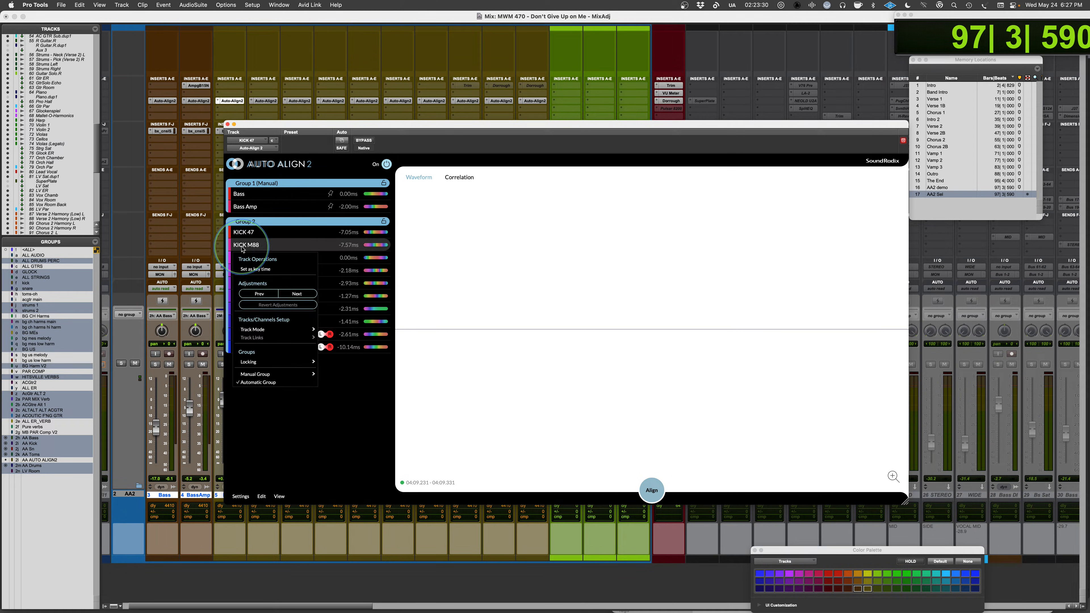
pyautogui.click(248, 269)
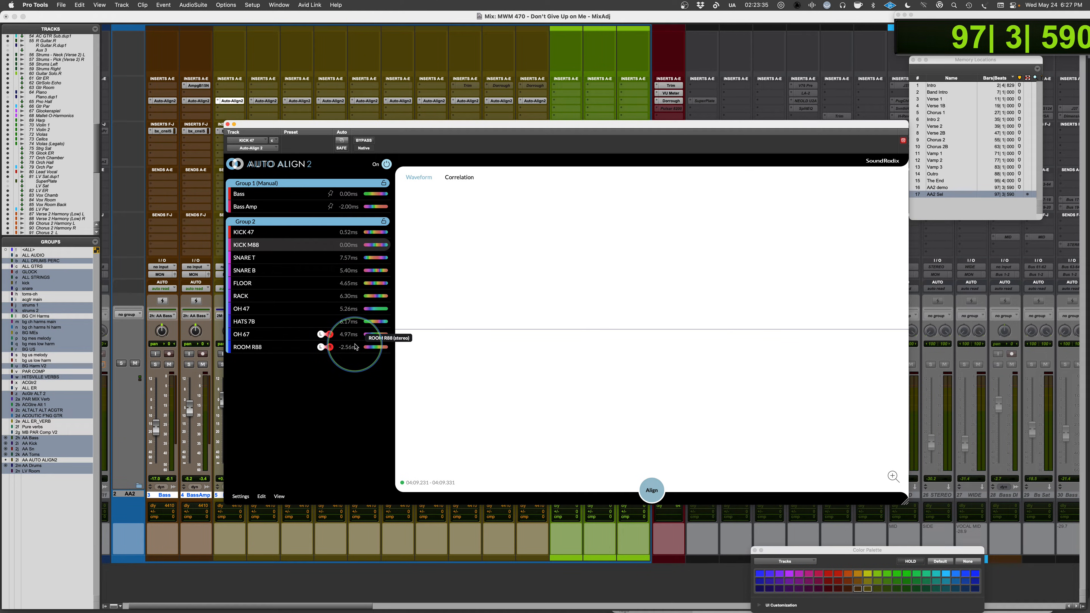
pyautogui.rightClick(248, 262)
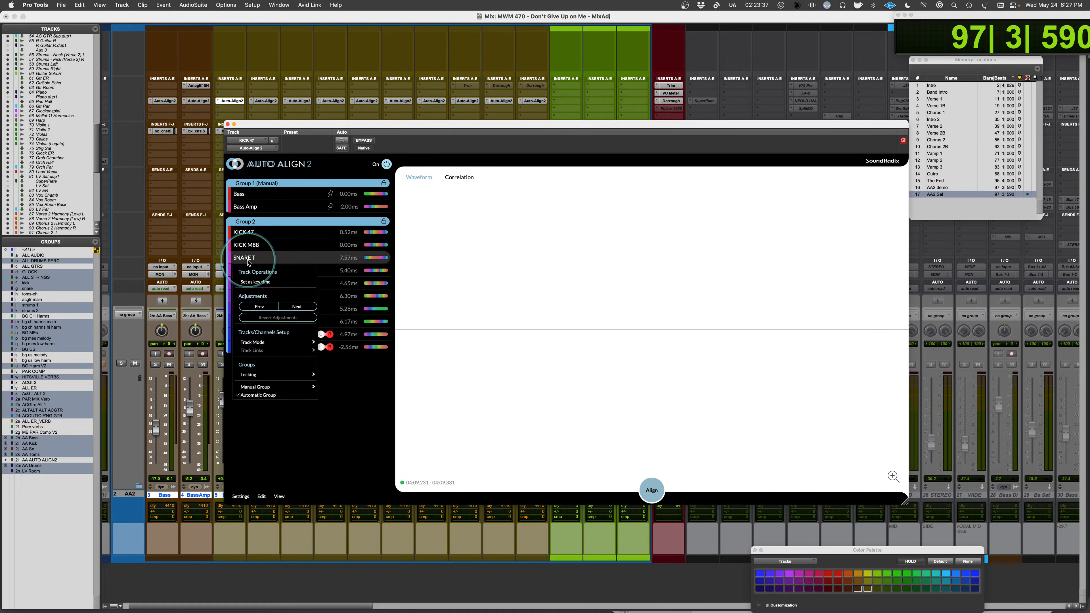
pyautogui.click(254, 284)
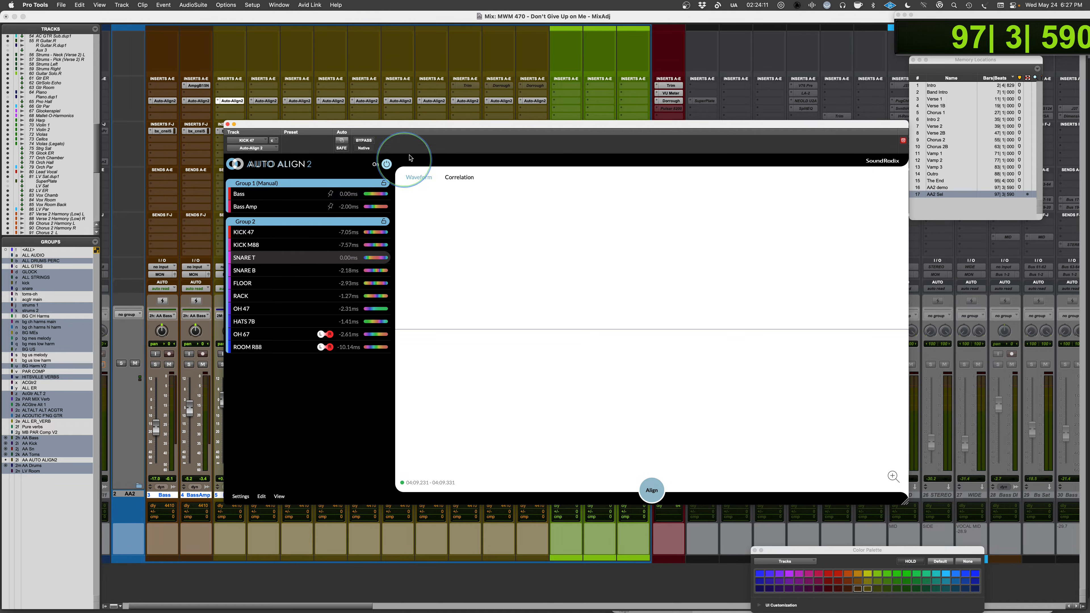
# - Play the session, compare the mix with alignment switched off and on twice, and stop playback
pyautogui.press('space')
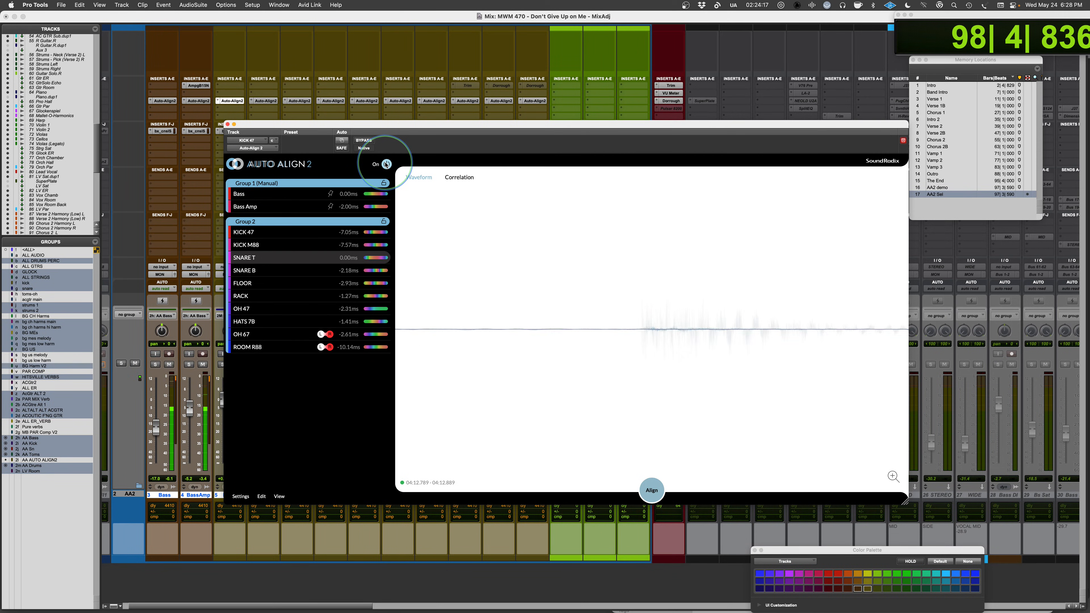
pyautogui.click(386, 165)
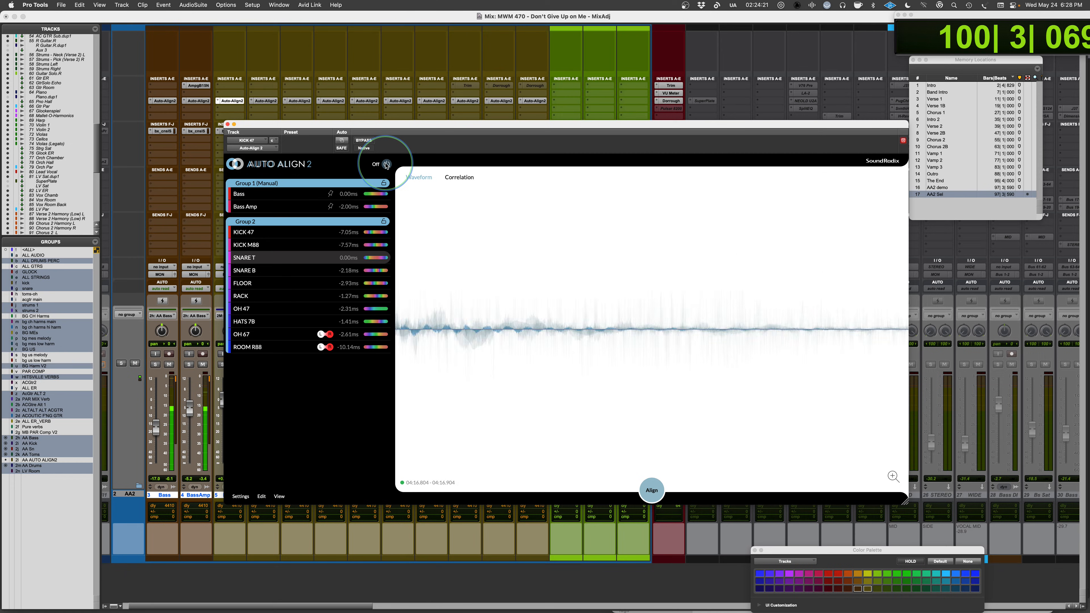
pyautogui.click(386, 164)
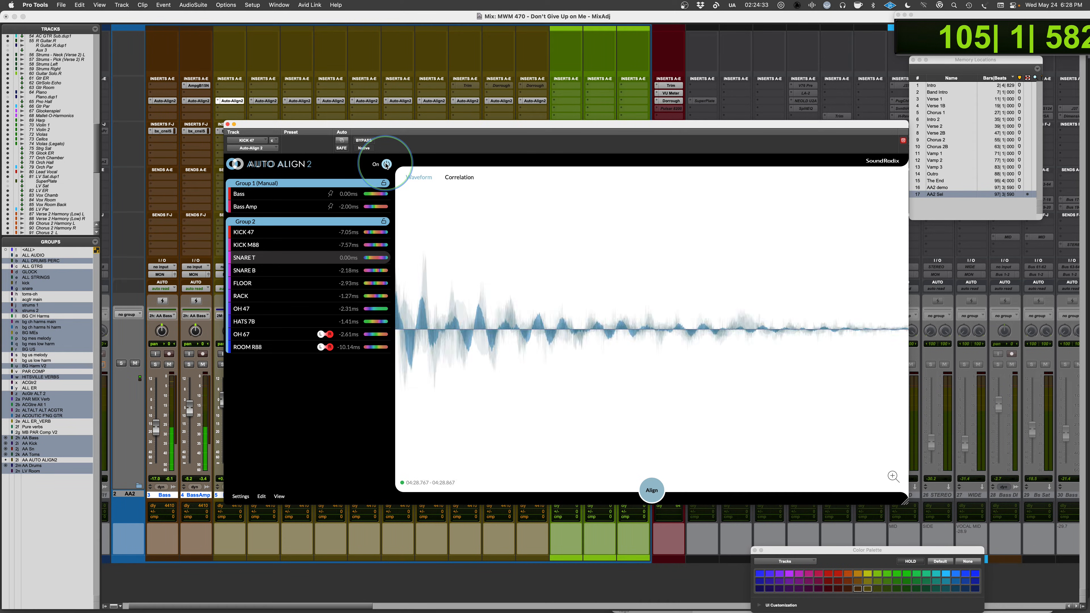
pyautogui.click(386, 164)
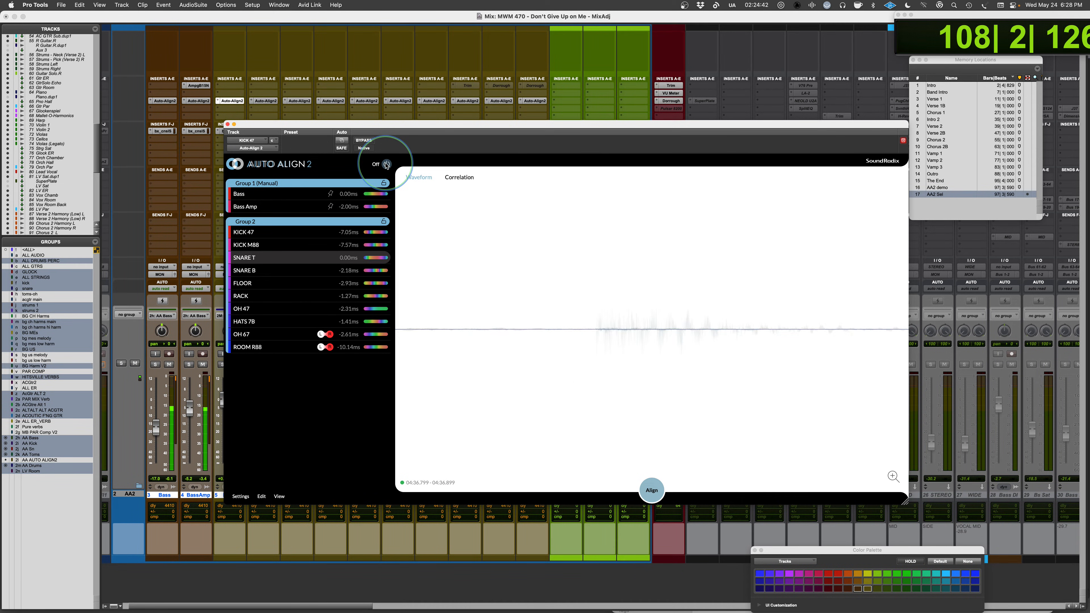
pyautogui.click(387, 164)
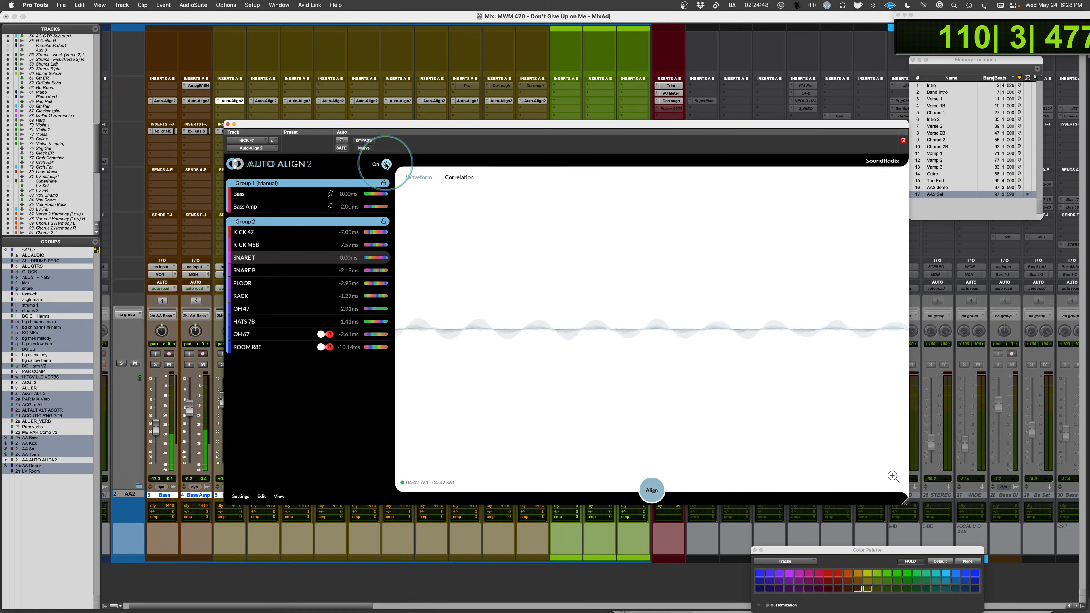
pyautogui.press('space')
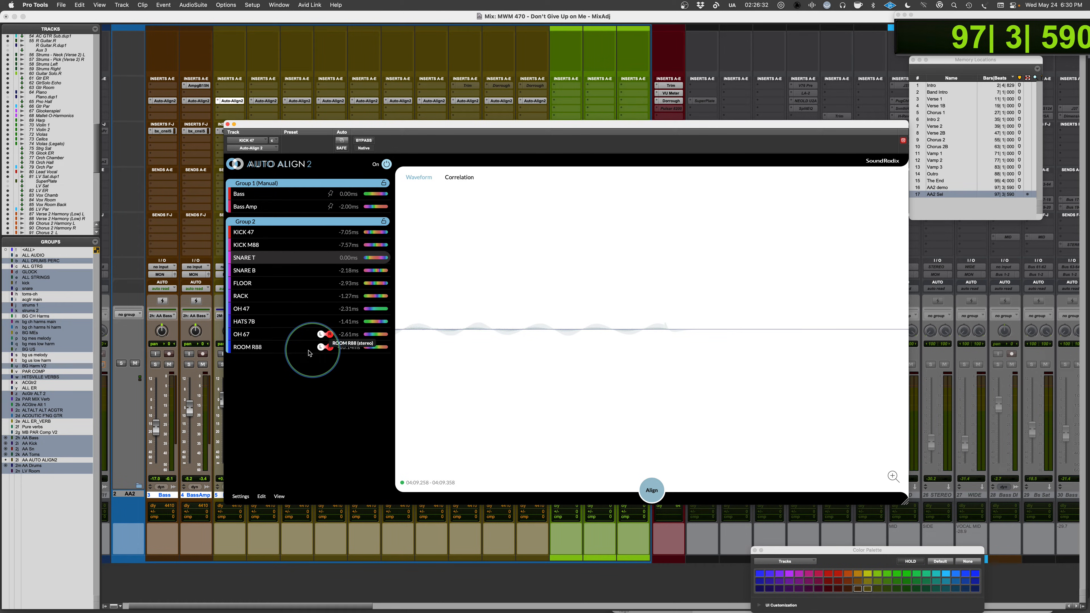
# - Check the ROOM R88 track's options, view the track offsets in inches, and return the offset units to milliseconds
pyautogui.click(251, 350)
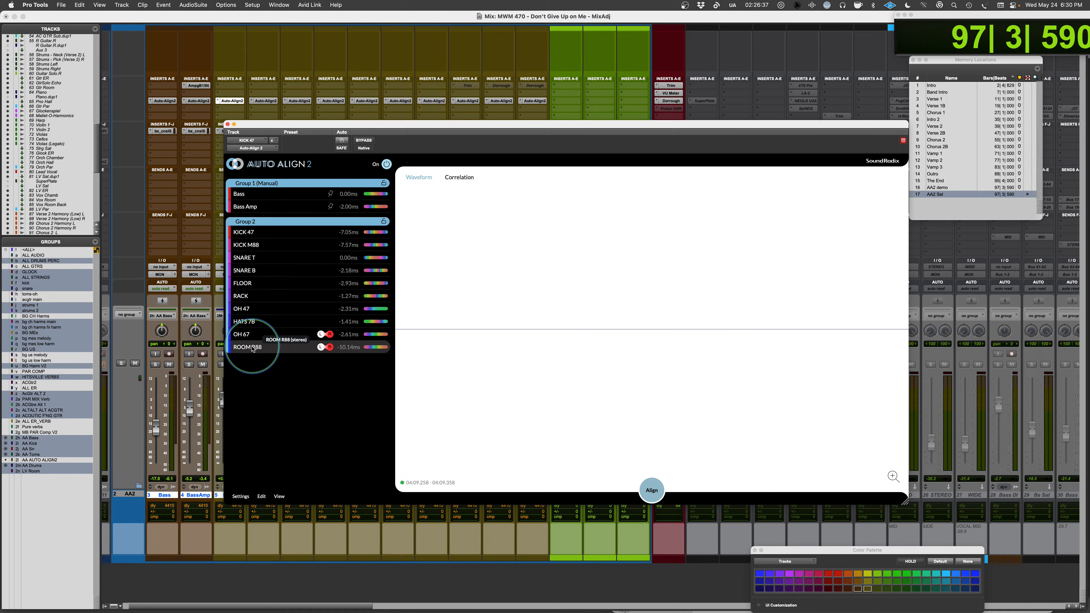
pyautogui.rightClick(253, 349)
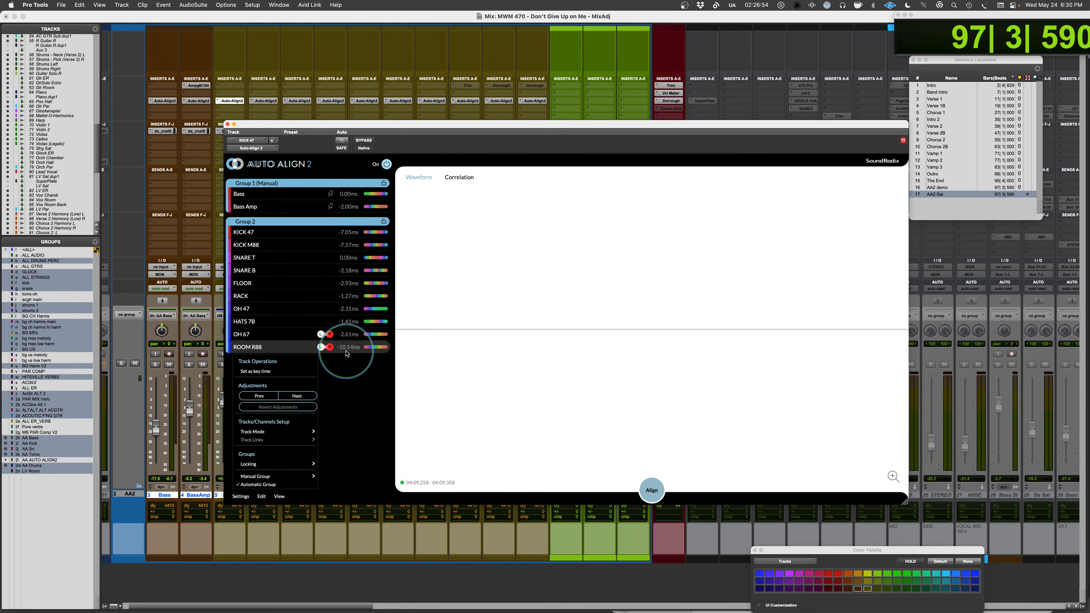
pyautogui.click(369, 463)
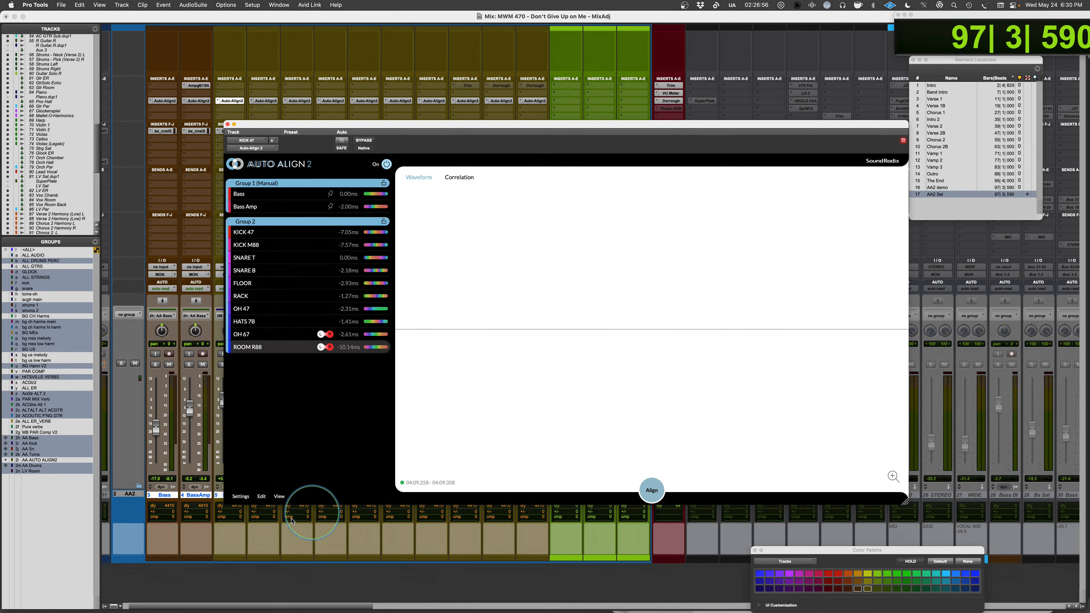
pyautogui.click(279, 497)
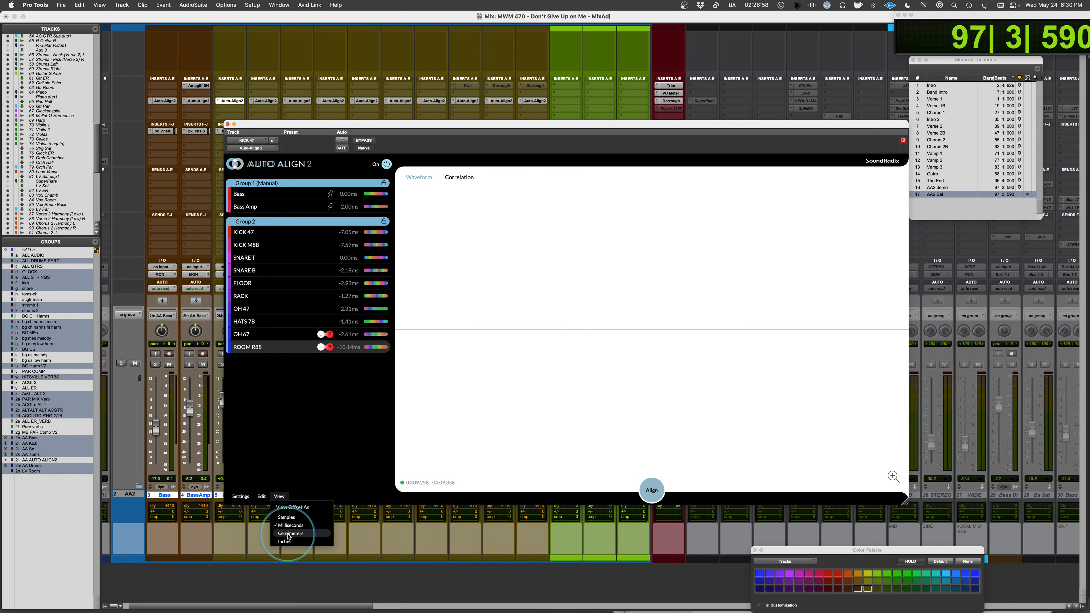
pyautogui.click(284, 541)
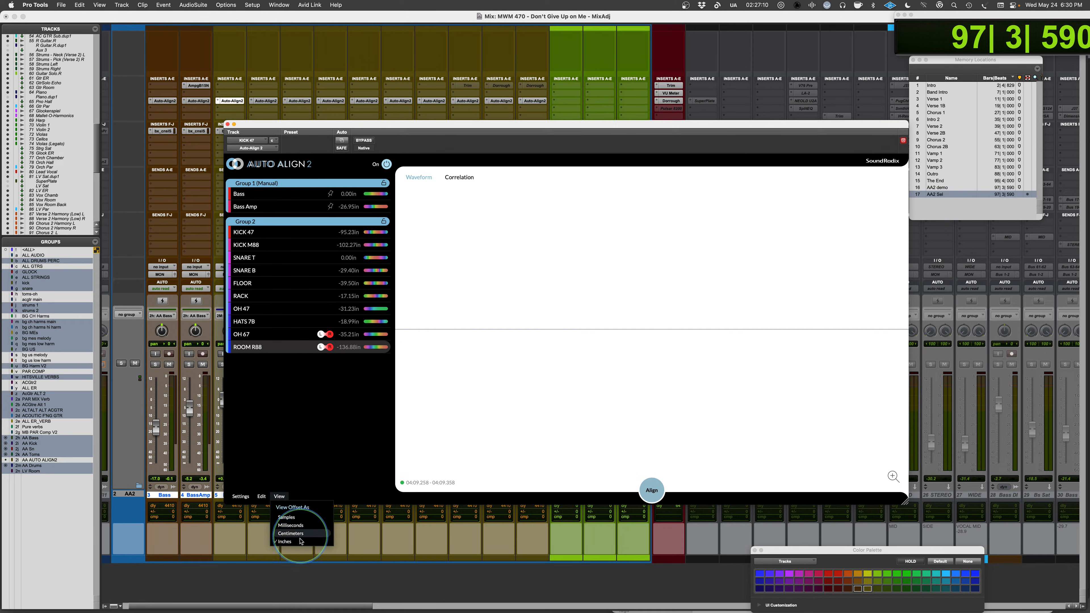
pyautogui.click(290, 526)
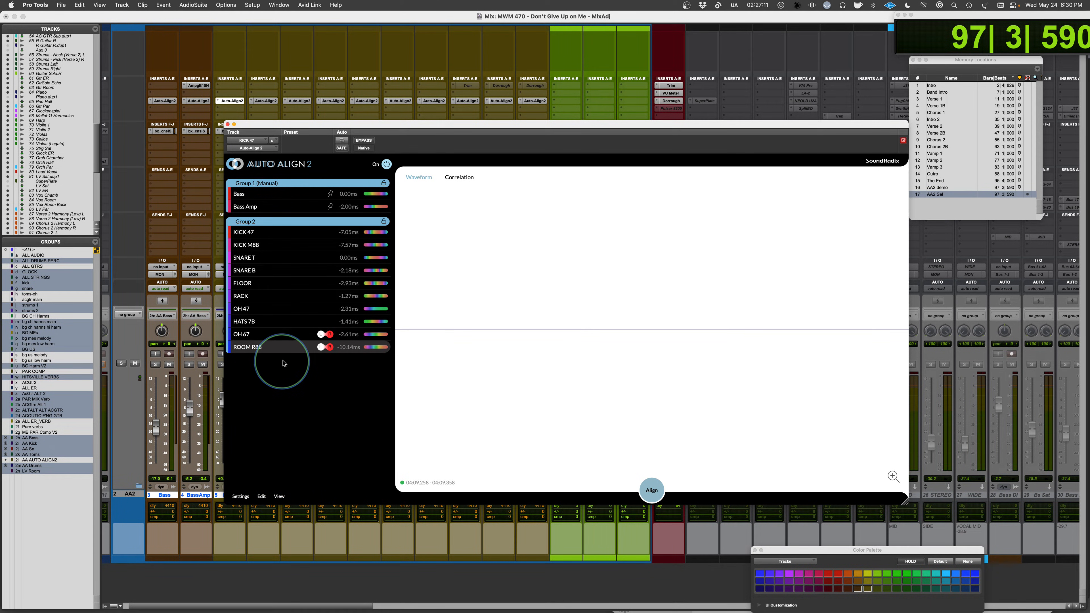
# - Apply the -6.62 ms alignment adjustment to the ROOM R88 track and raise its mixer fader
pyautogui.rightClick(254, 351)
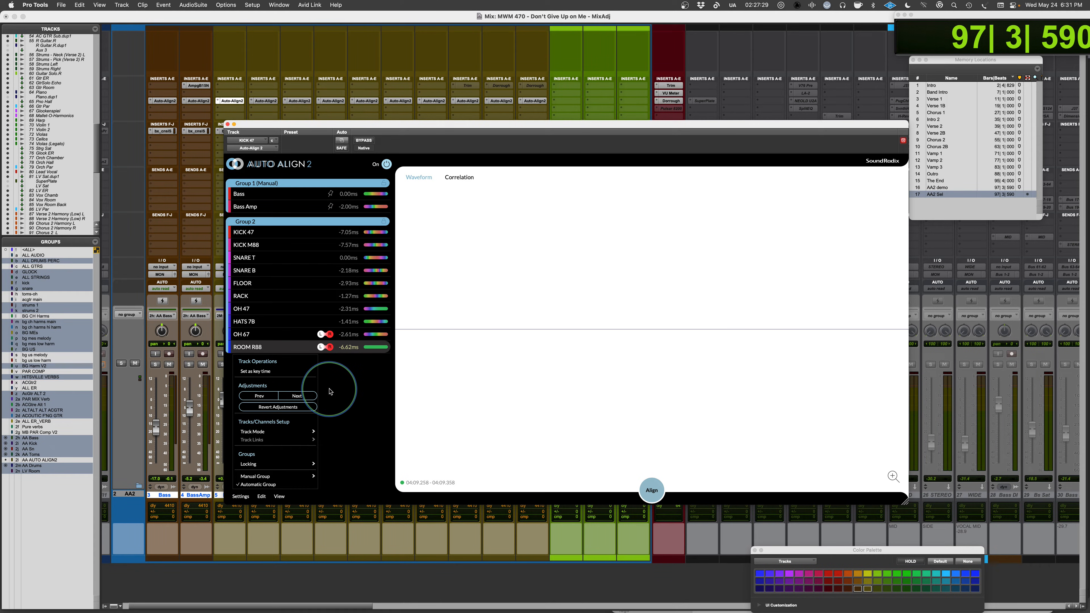
pyautogui.moveTo(575, 127); pyautogui.dragTo(902, 91)
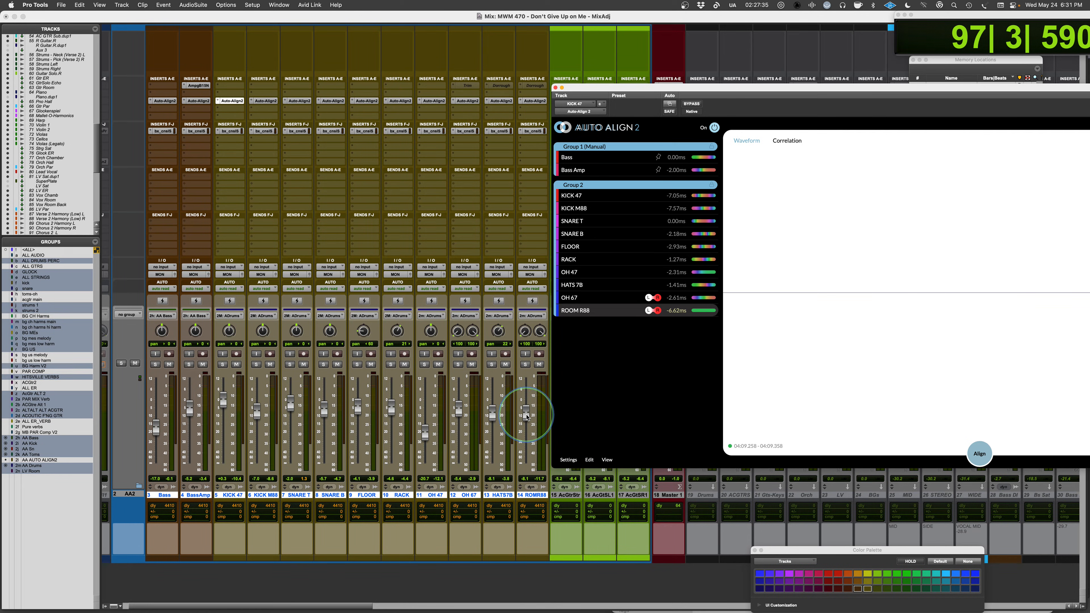
pyautogui.moveTo(528, 416); pyautogui.dragTo(529, 400)
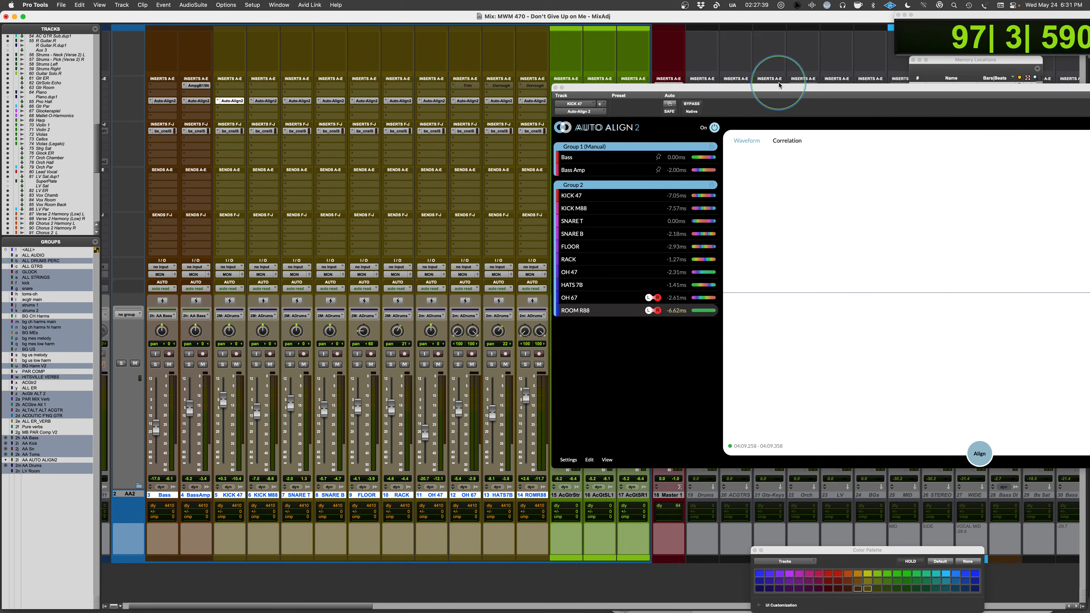
pyautogui.moveTo(783, 91); pyautogui.dragTo(402, 90)
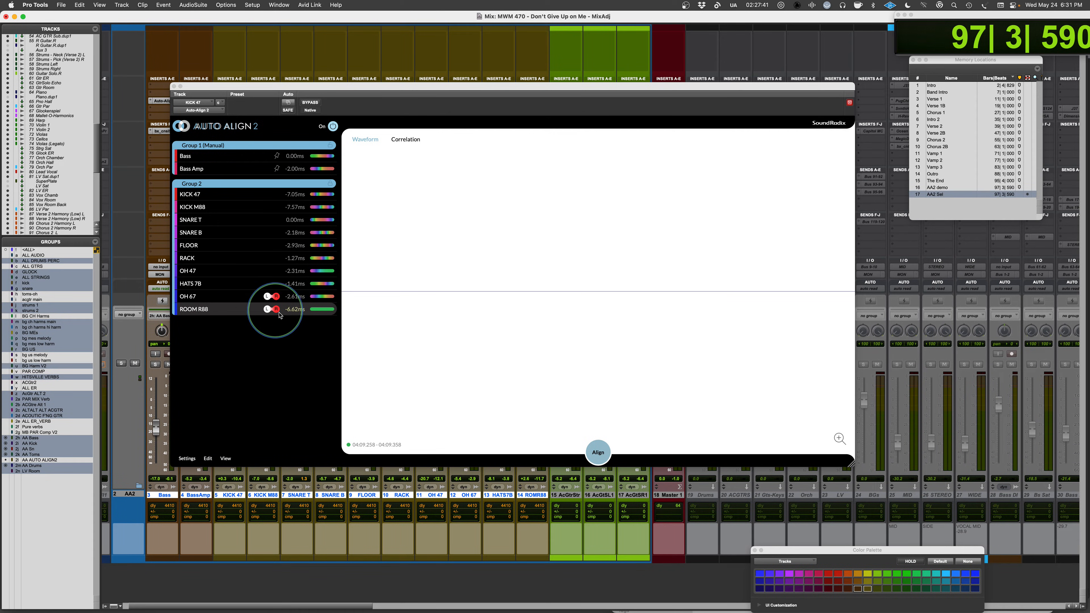
# - Revert ROOM R88's adjustments, audition its successive alternative alignments during playback up to -5.08 ms, and stop playback
pyautogui.rightClick(206, 310)
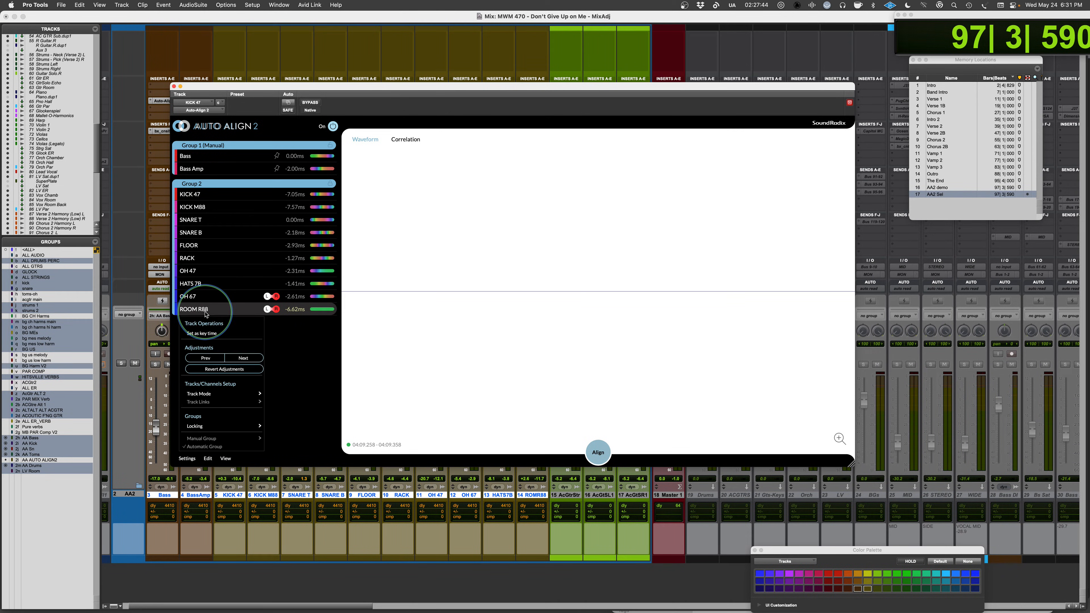
pyautogui.click(228, 370)
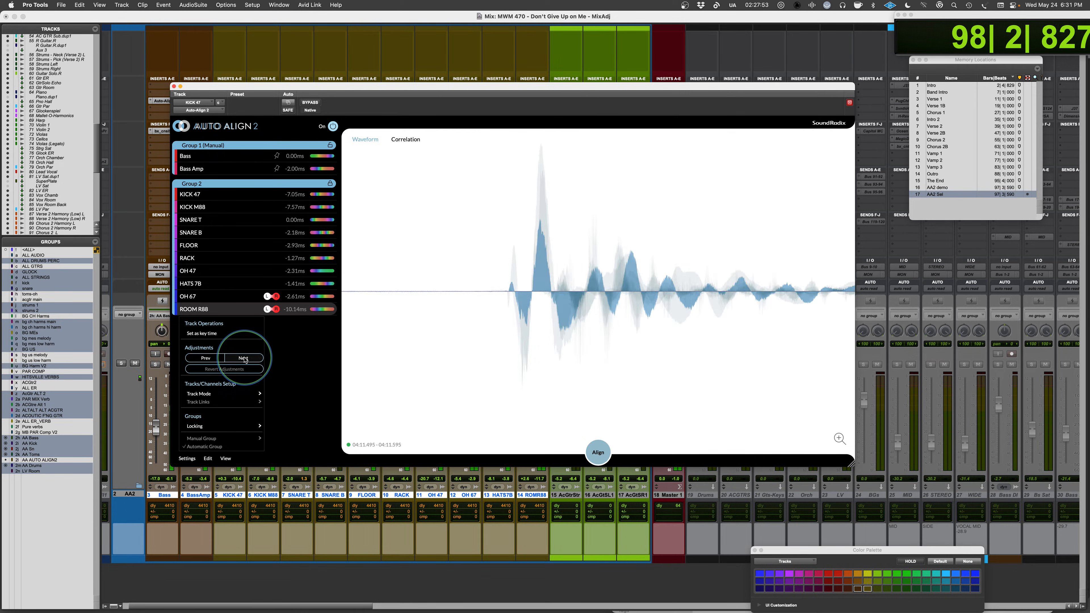
pyautogui.click(243, 359)
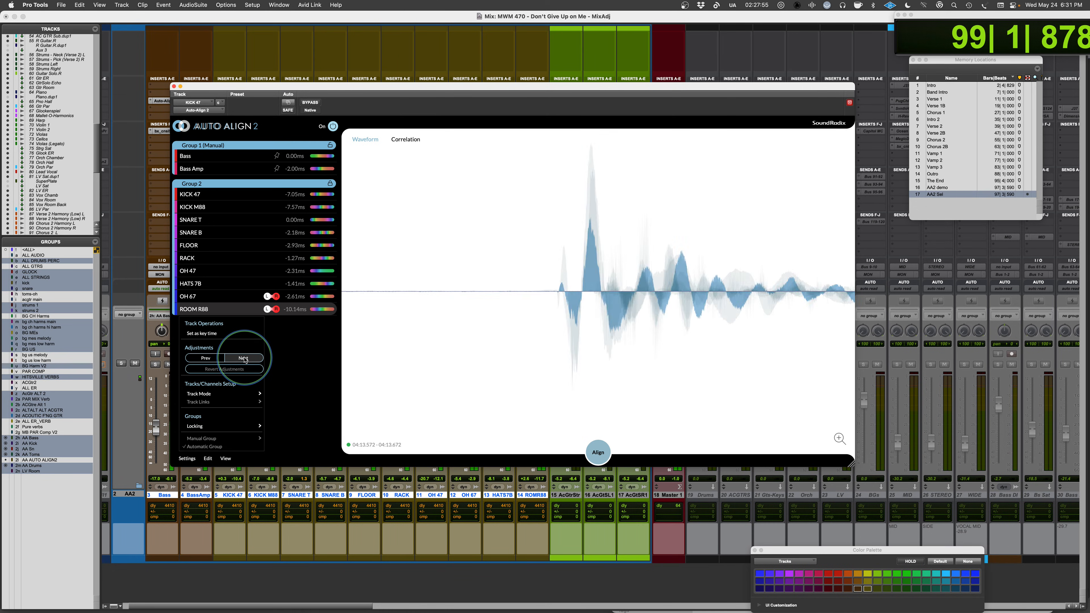
pyautogui.click(243, 359)
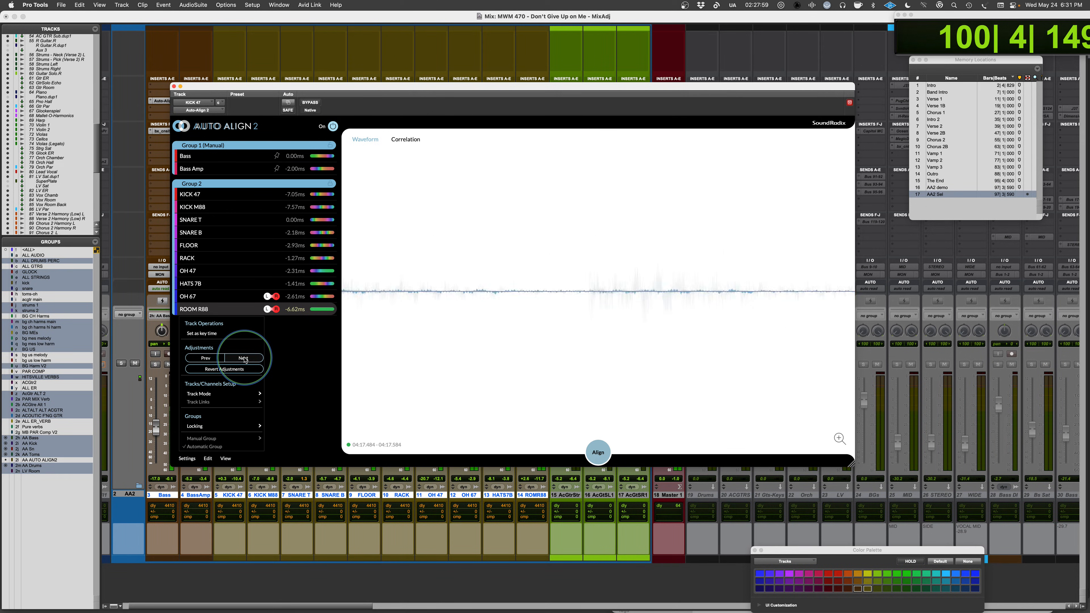
pyautogui.click(243, 359)
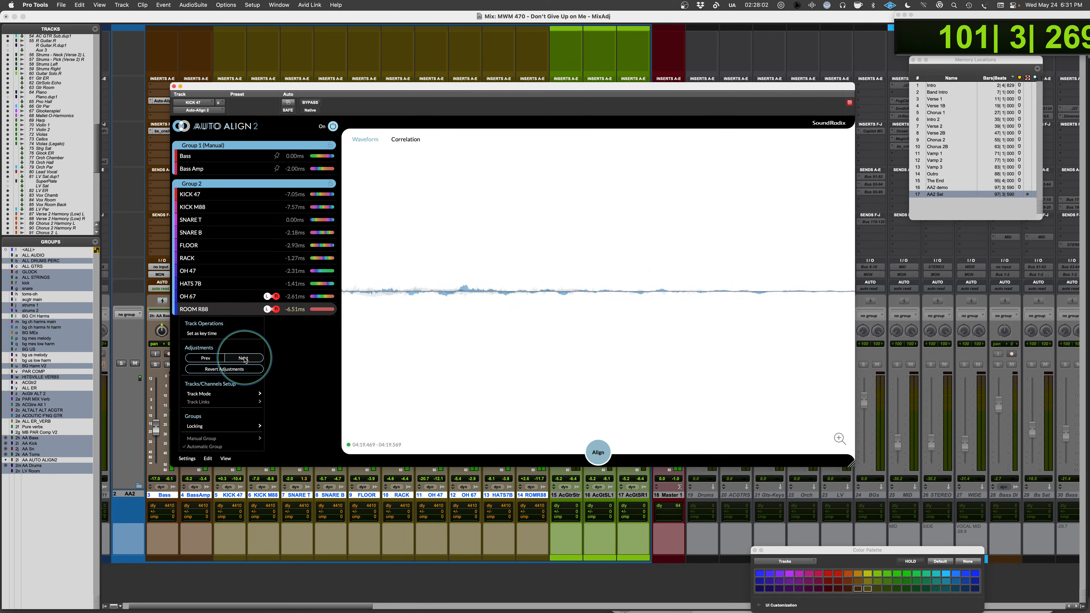
pyautogui.click(244, 359)
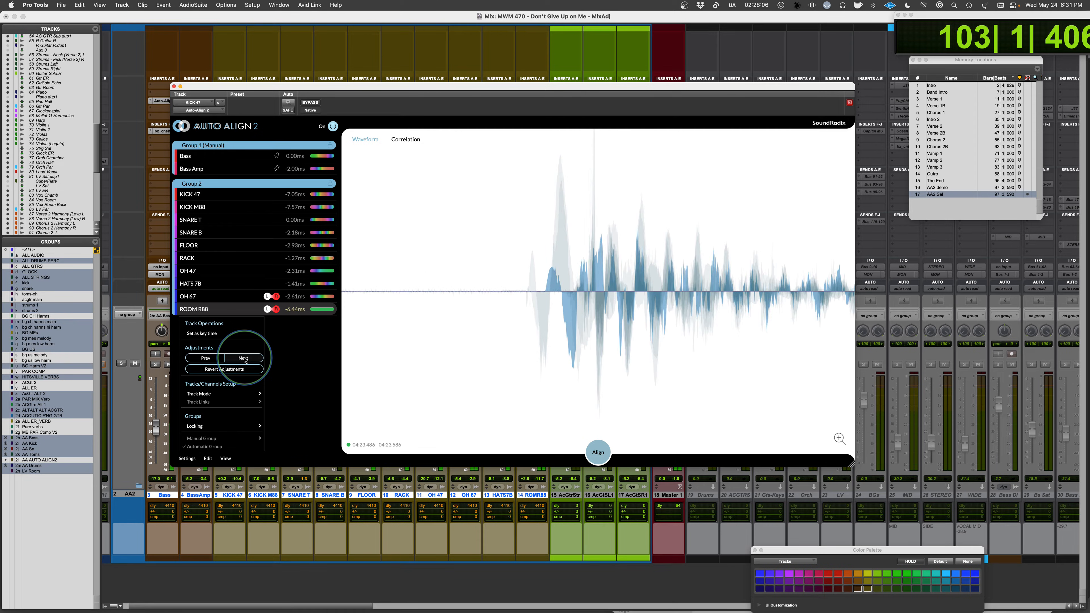
pyautogui.click(244, 360)
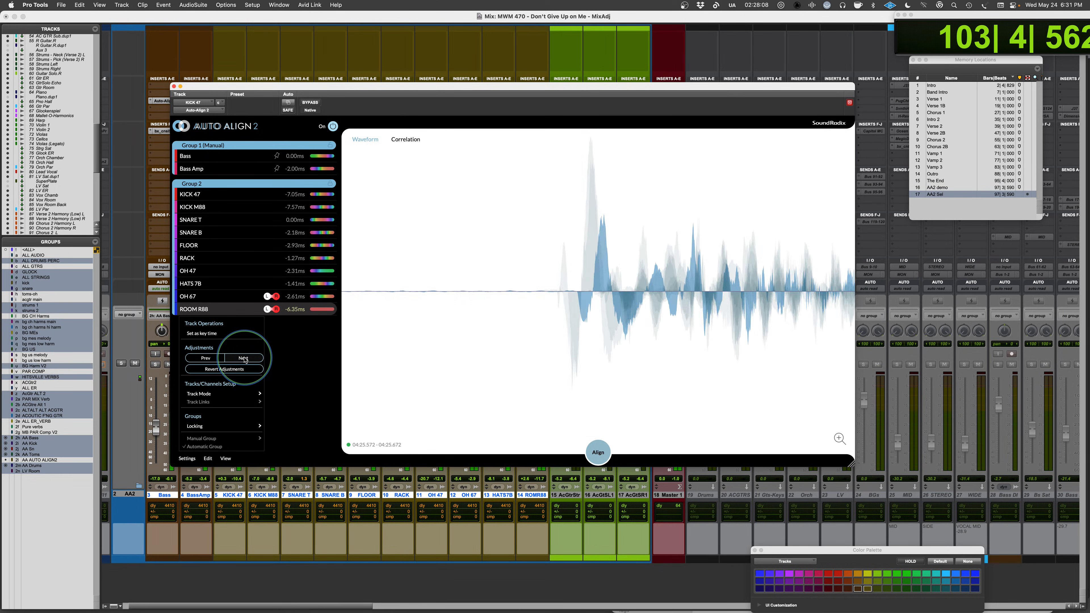
pyautogui.click(244, 359)
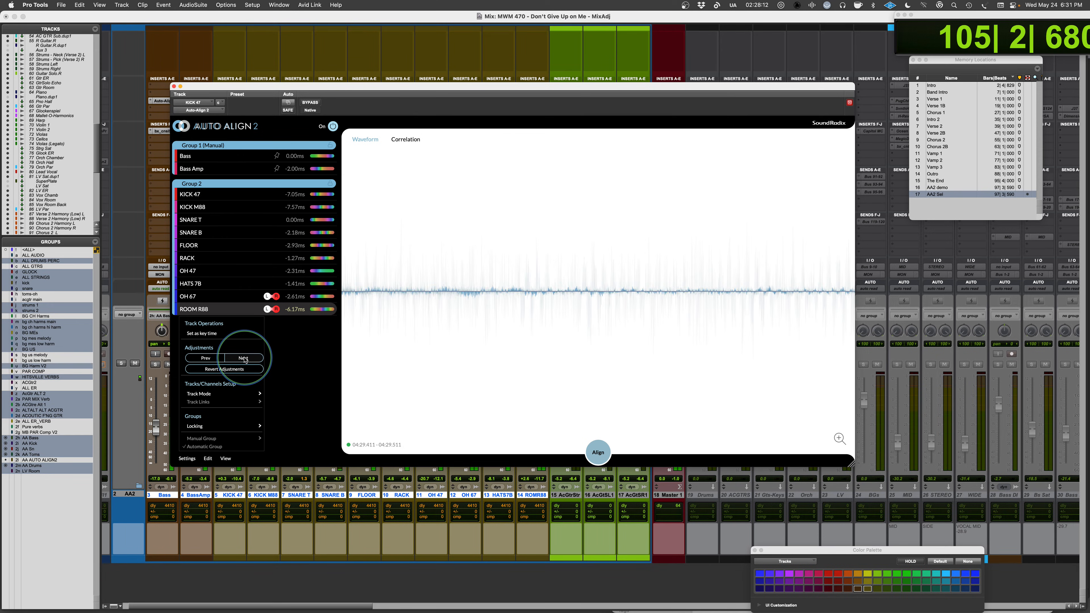
pyautogui.click(244, 359)
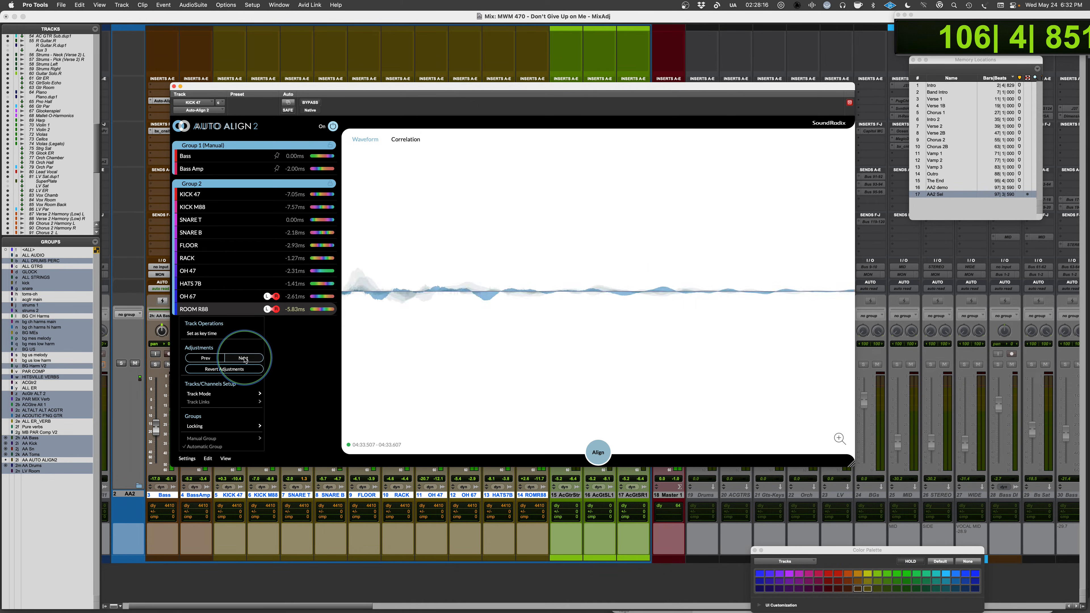
pyautogui.click(244, 359)
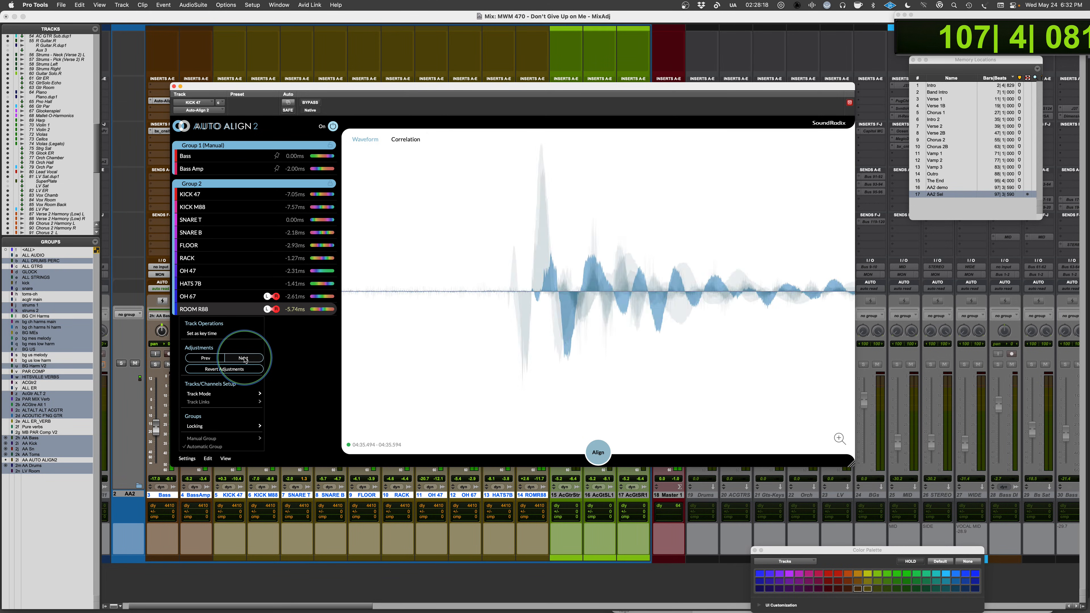
pyautogui.click(244, 359)
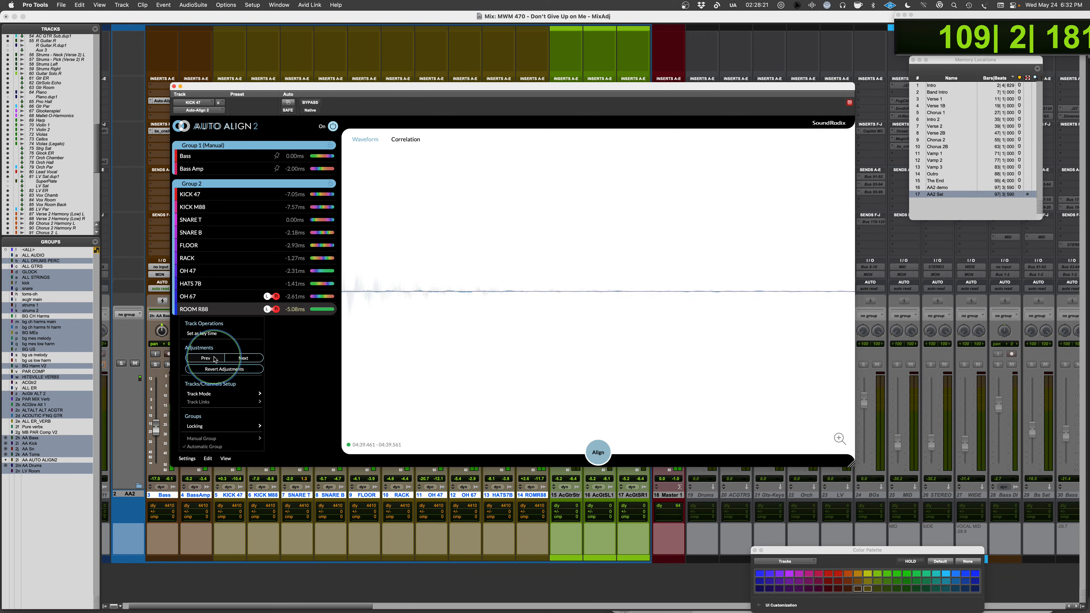
pyautogui.press('space')
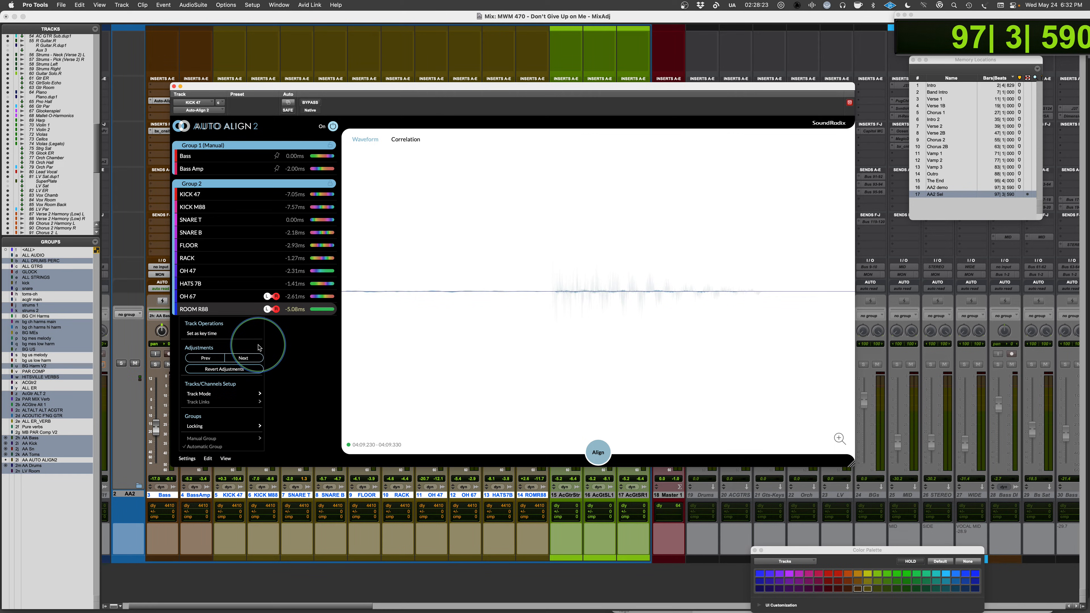
# - Step ROOM R88 back to the -6.35 ms adjustment, lower its fader and toggle its mute during playback
pyautogui.click(196, 361)
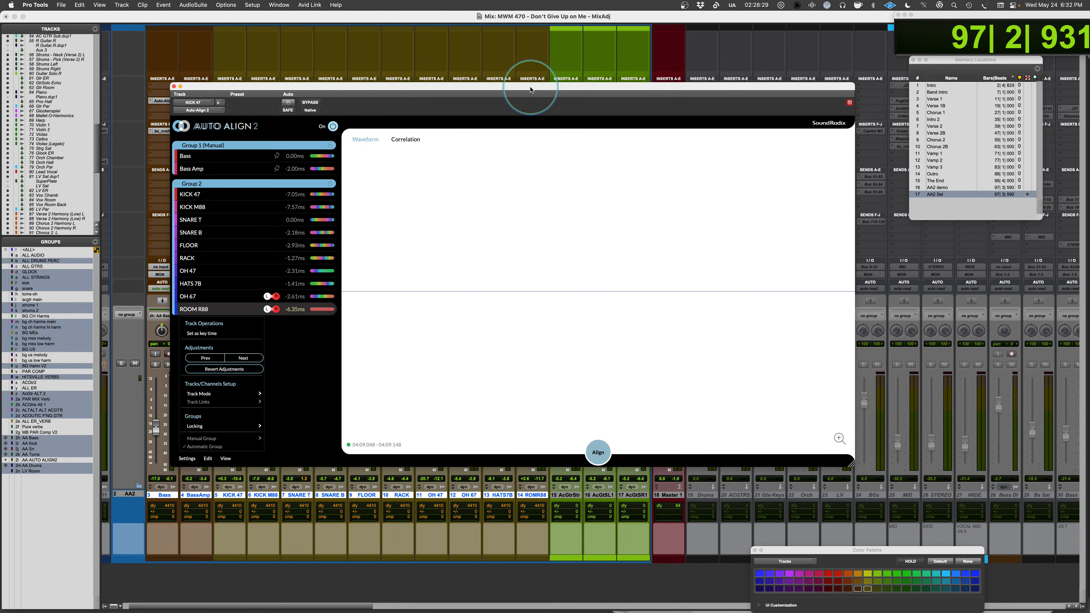
pyautogui.moveTo(531, 91); pyautogui.dragTo(958, 38)
pyautogui.moveTo(526, 399)
pyautogui.mouseDown()
pyautogui.moveTo(527, 536)
pyautogui.moveTo(528, 393)
pyautogui.moveTo(528, 411)
pyautogui.mouseUp()
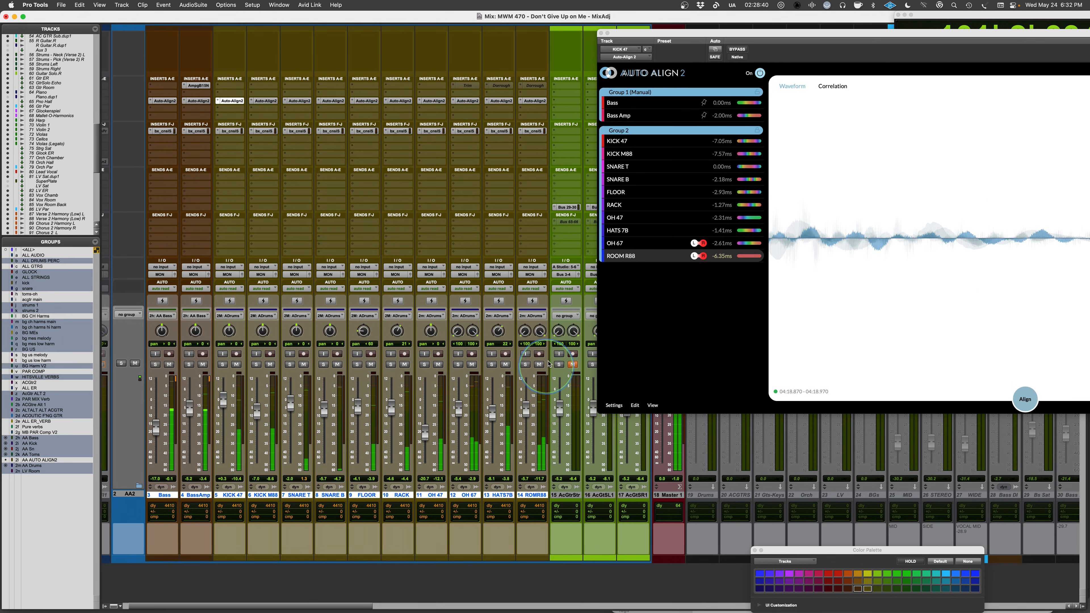
pyautogui.click(540, 364)
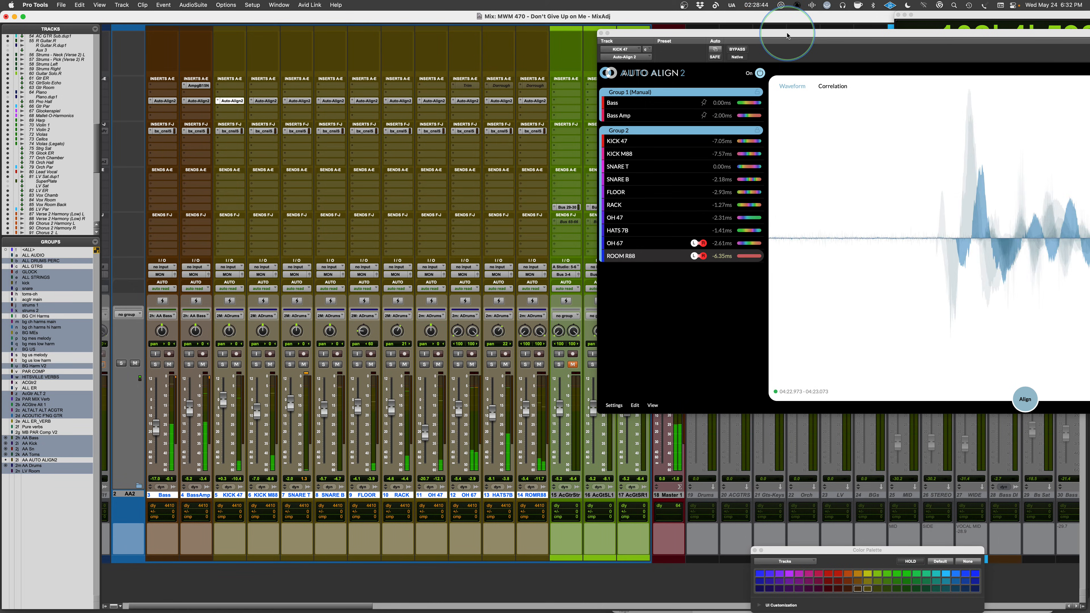
pyautogui.moveTo(779, 33); pyautogui.dragTo(384, 17)
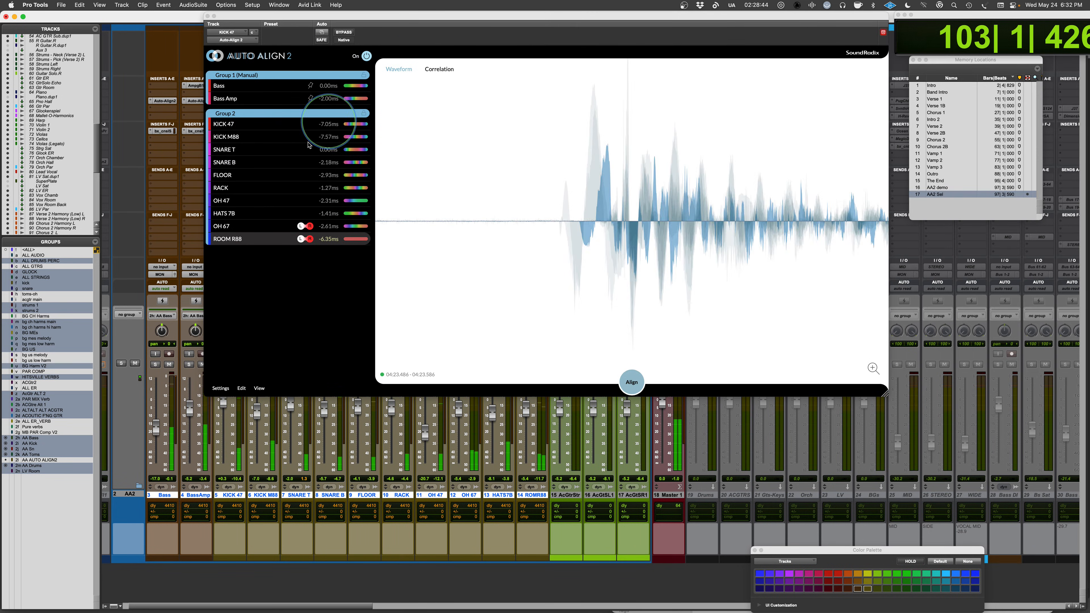
# - Revert ROOM R88's adjustments for comparison and step forward again to the -6.35 ms alignment
pyautogui.rightClick(244, 243)
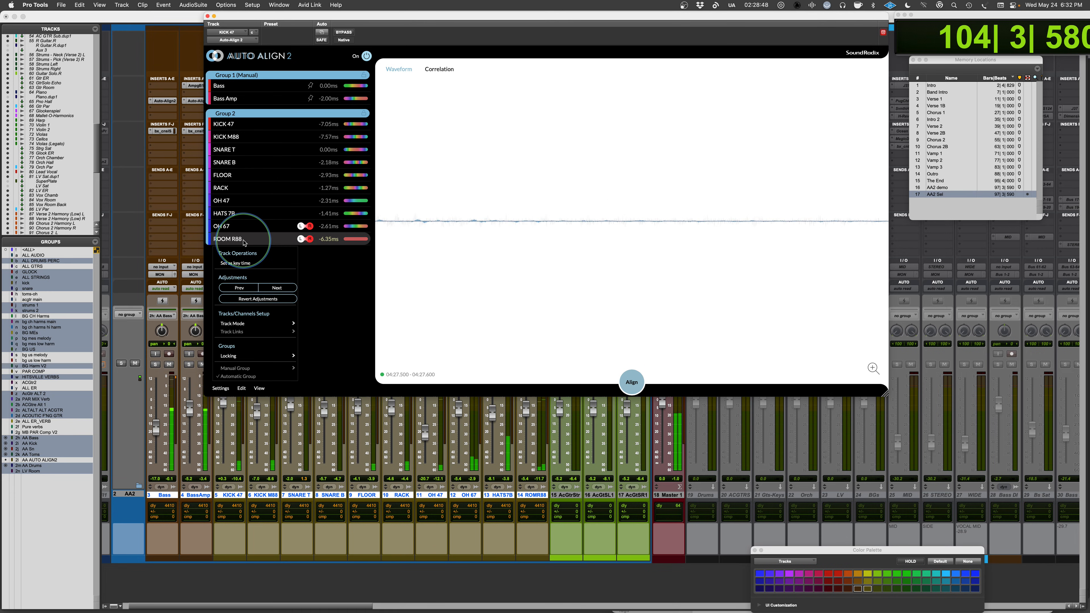
pyautogui.click(257, 300)
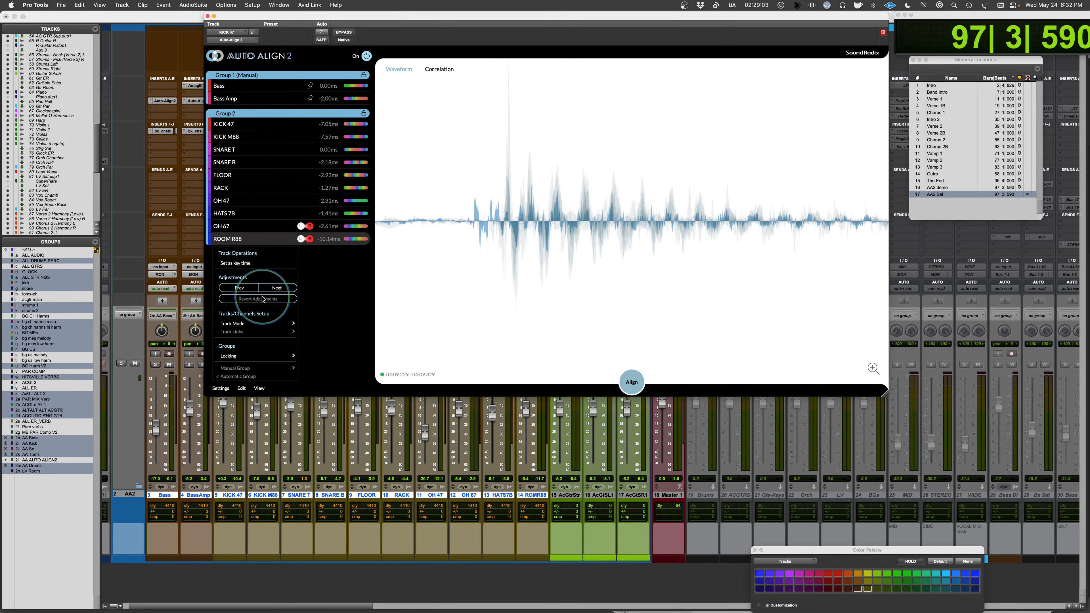
pyautogui.click(276, 288)
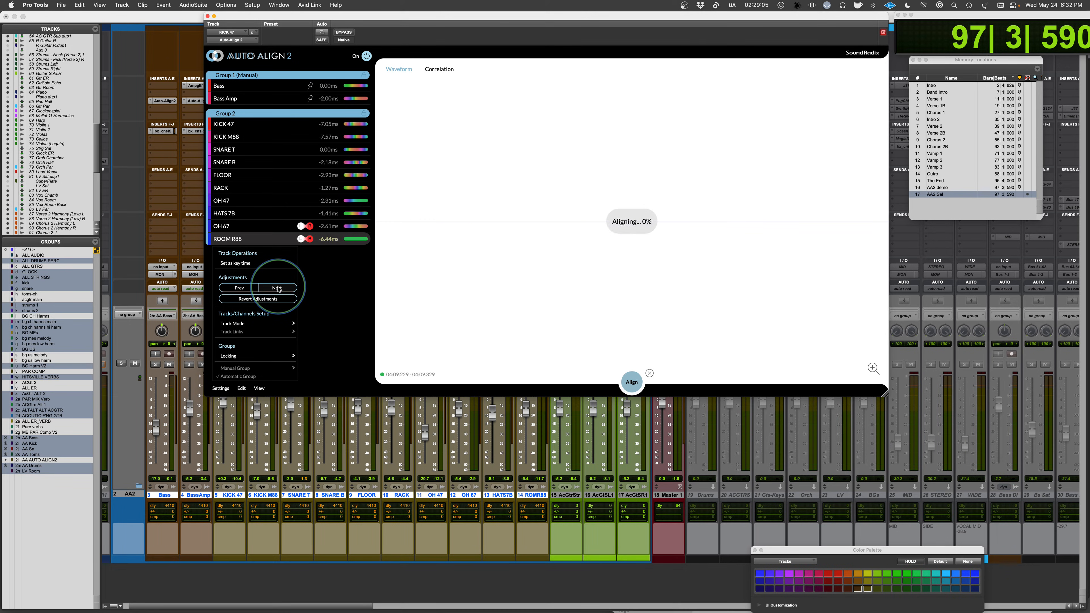
pyautogui.click(275, 289)
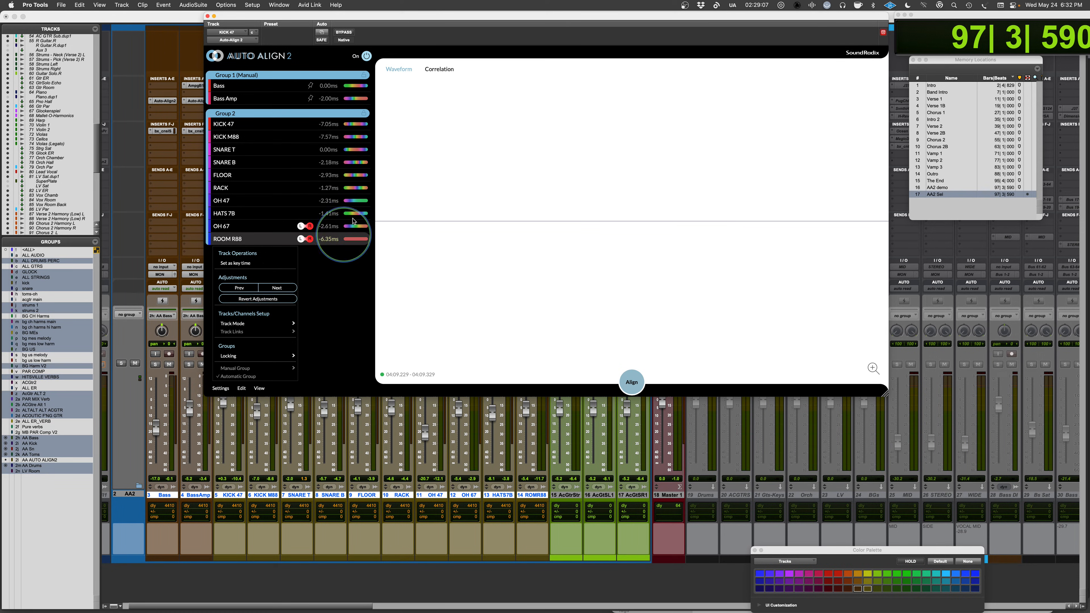
# - Audition OH 67's alternative alignments of -0.11 ms and 0.11 ms during playback, revert them, and stop playback
pyautogui.click(231, 228)
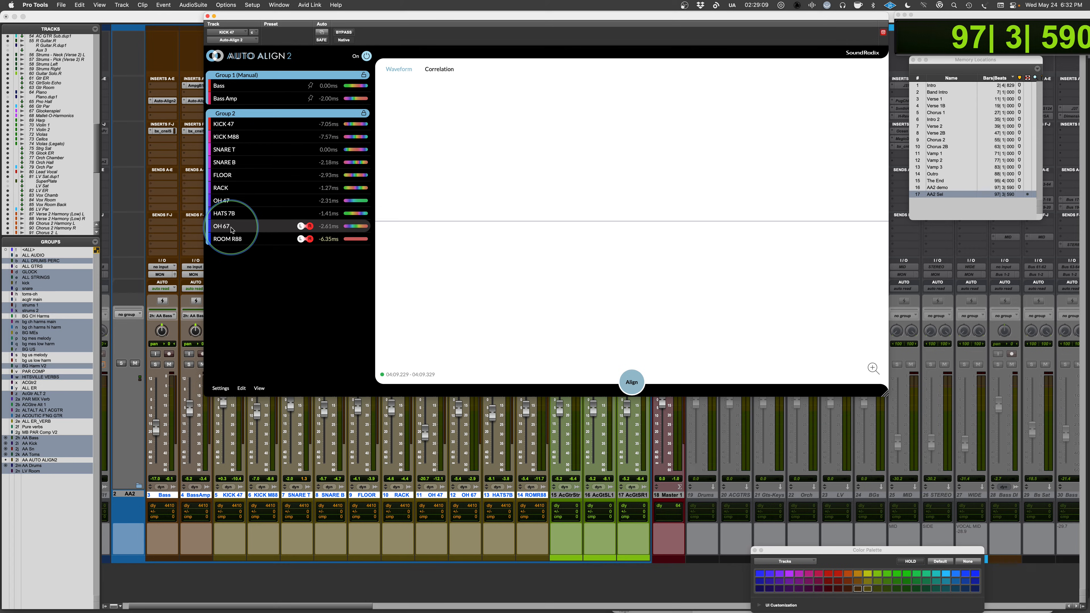
pyautogui.rightClick(231, 229)
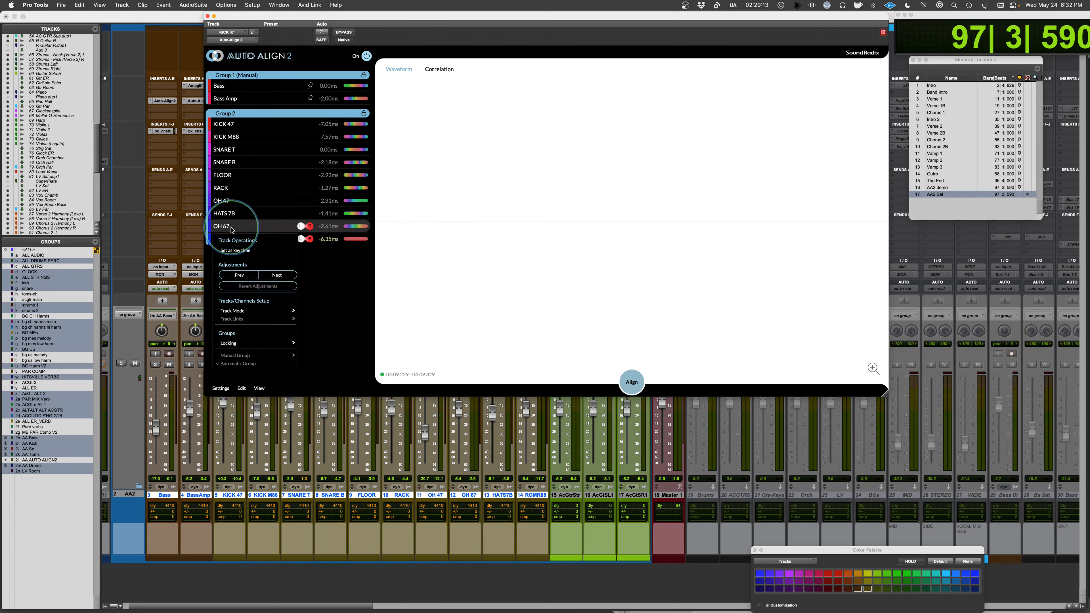
pyautogui.click(276, 275)
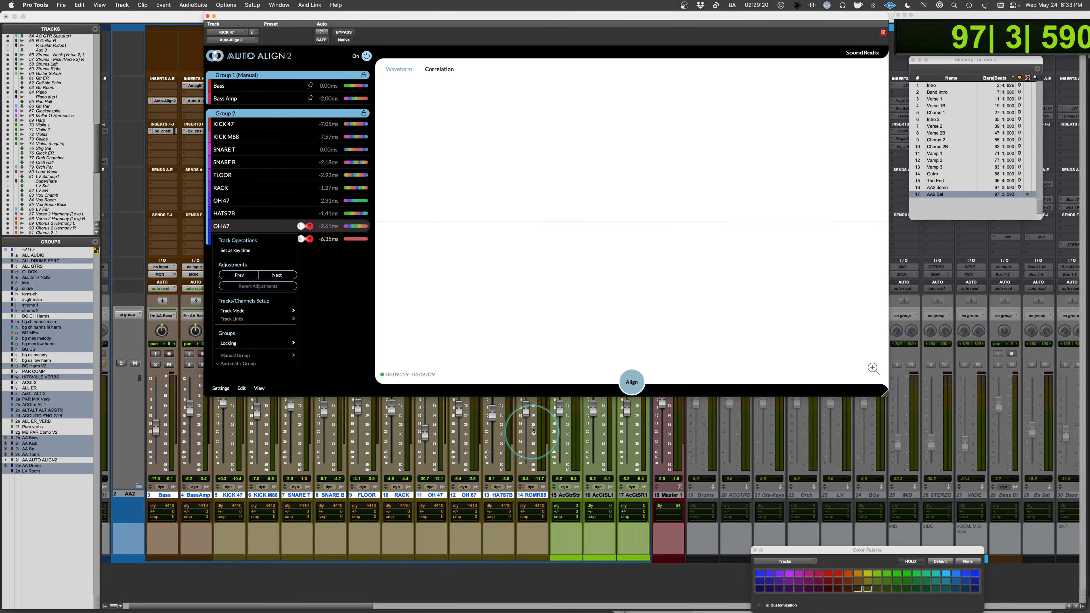
pyautogui.moveTo(526, 413); pyautogui.dragTo(527, 417)
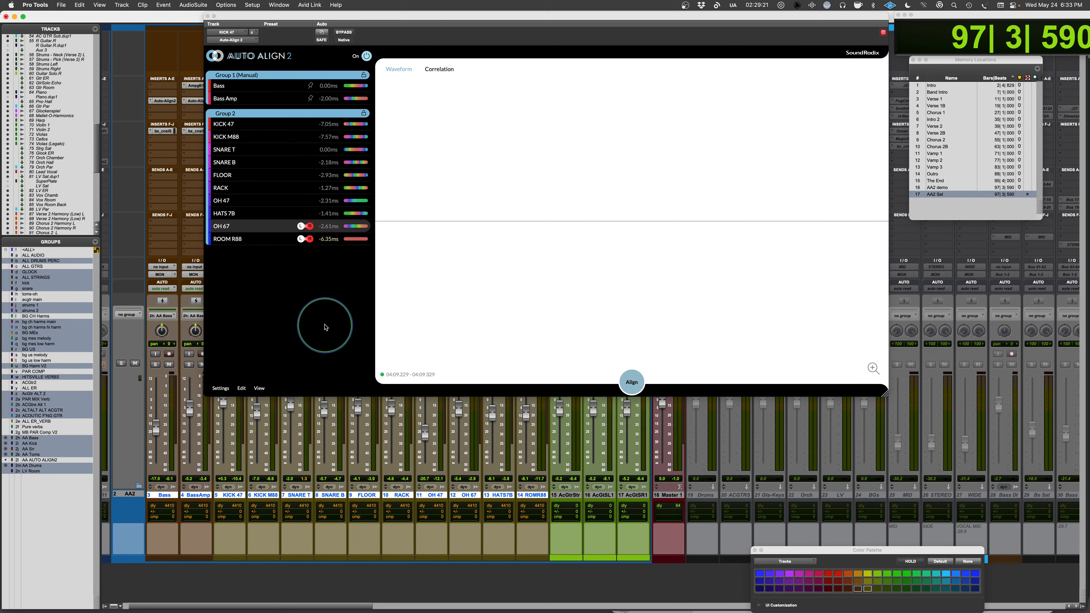
pyautogui.press('space')
pyautogui.rightClick(239, 232)
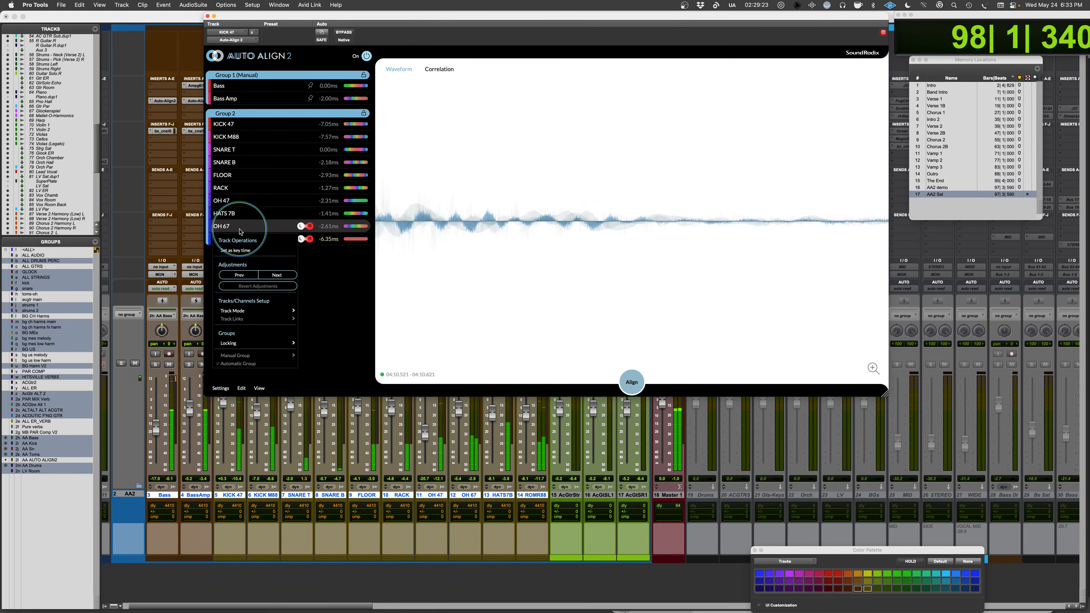
pyautogui.click(276, 276)
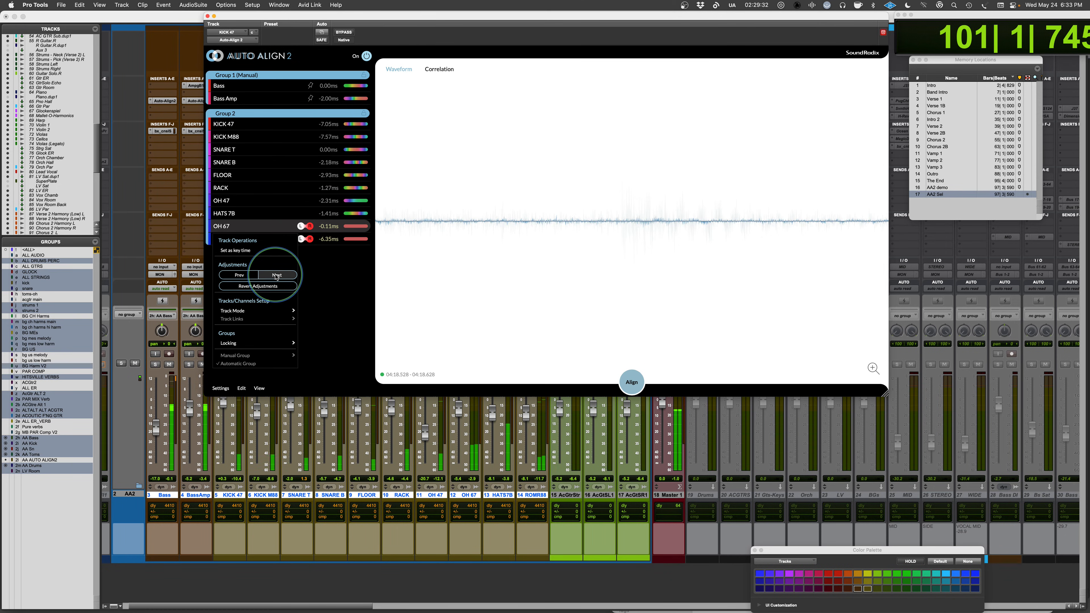
pyautogui.click(276, 275)
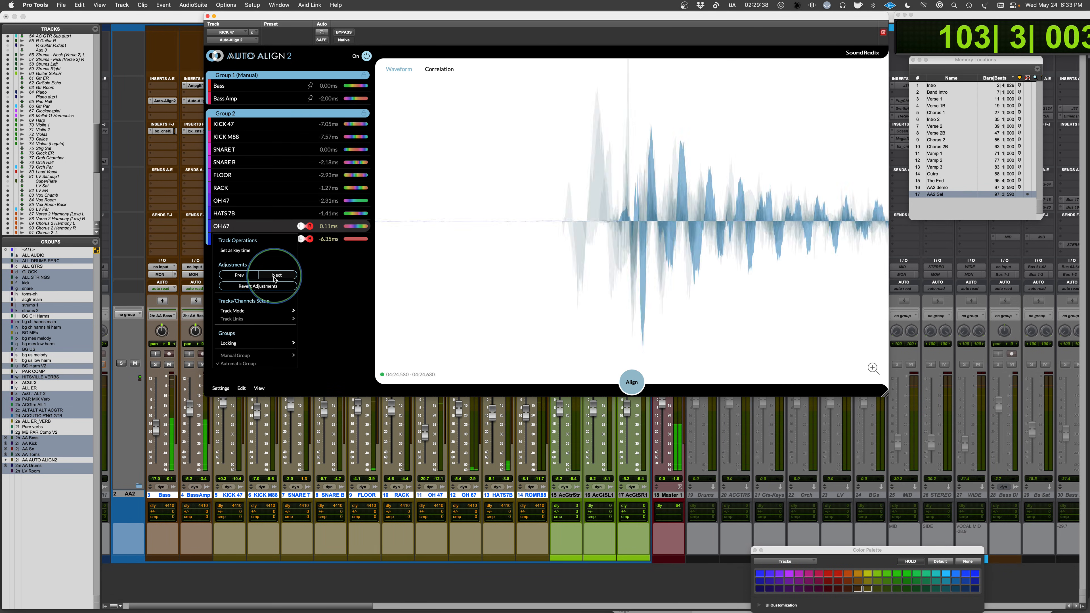
pyautogui.click(260, 286)
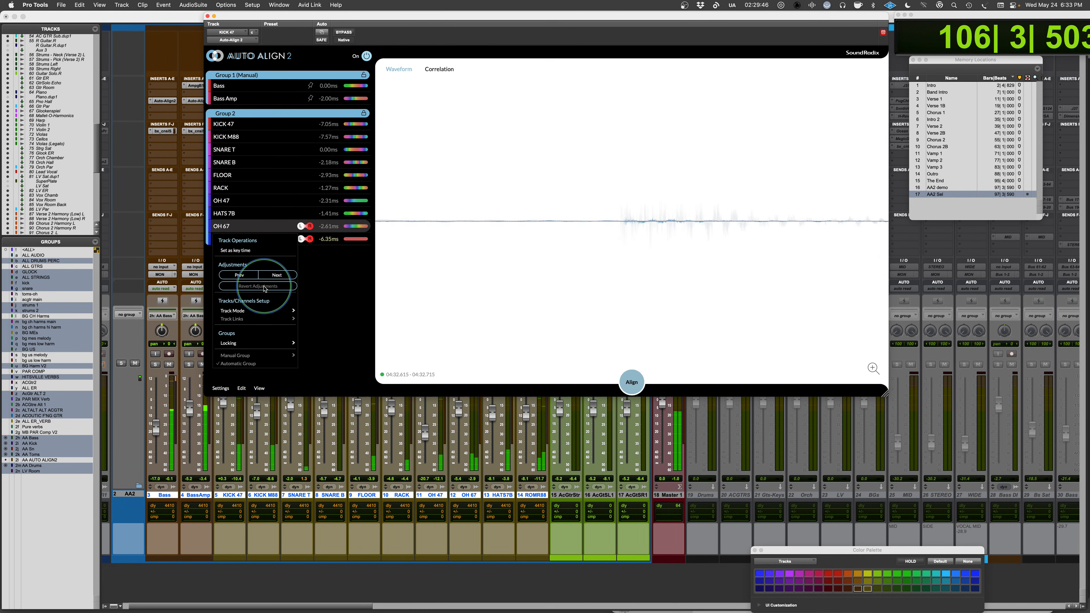
pyautogui.press('space')
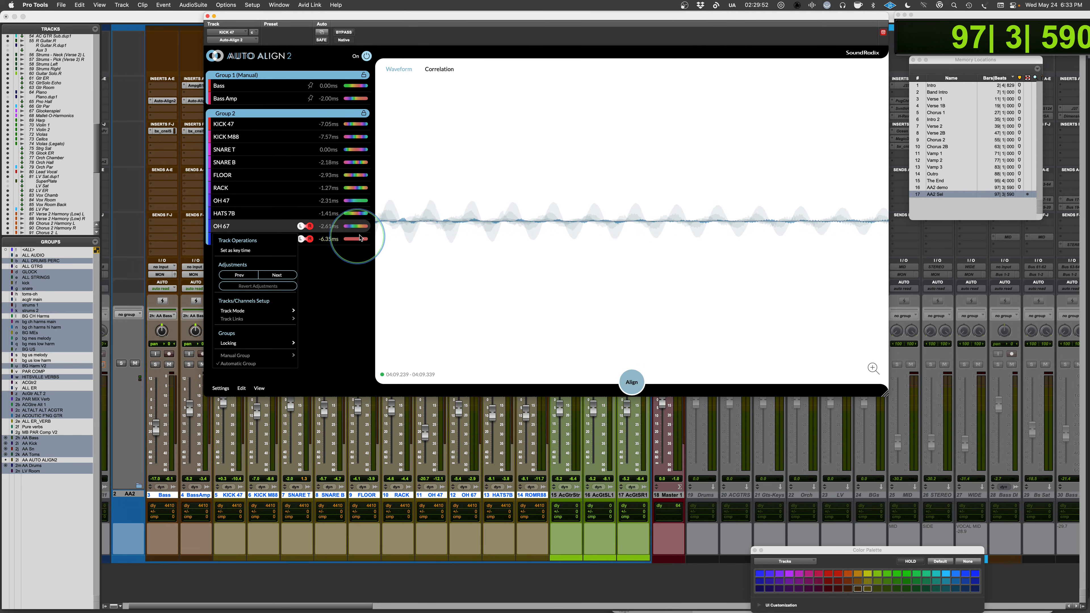
# - Step OH 67 forward to the 0.11 ms alignment adjustment and close its track options
pyautogui.click(278, 276)
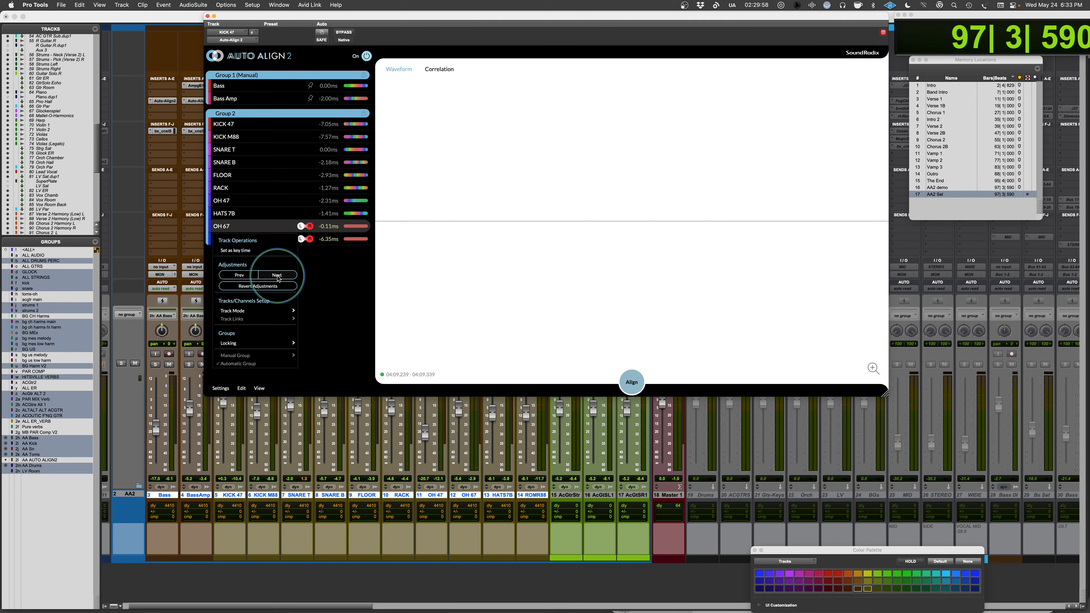
pyautogui.click(277, 276)
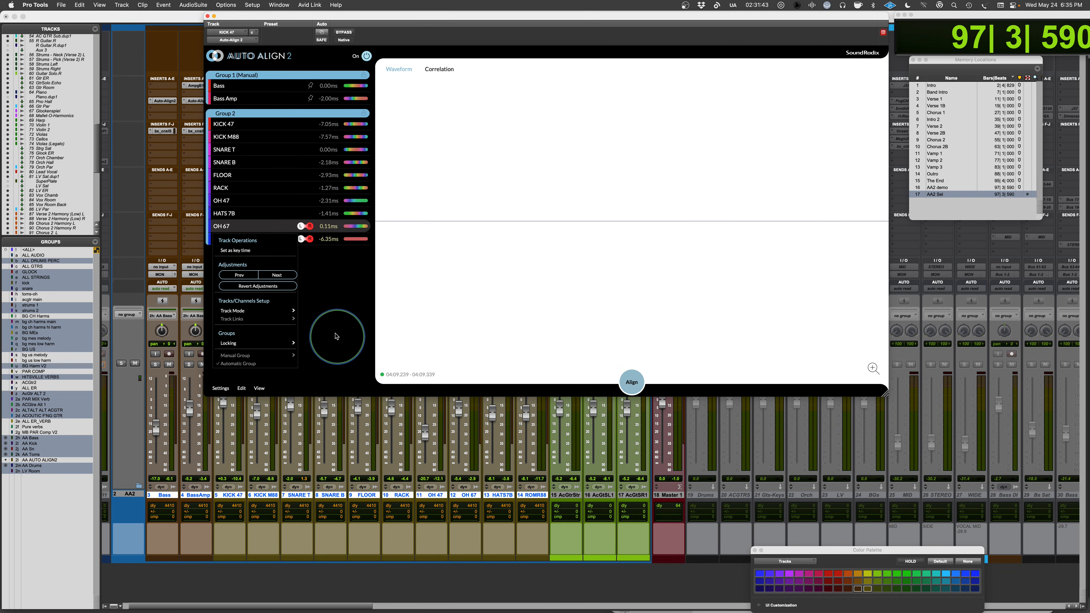
pyautogui.click(339, 330)
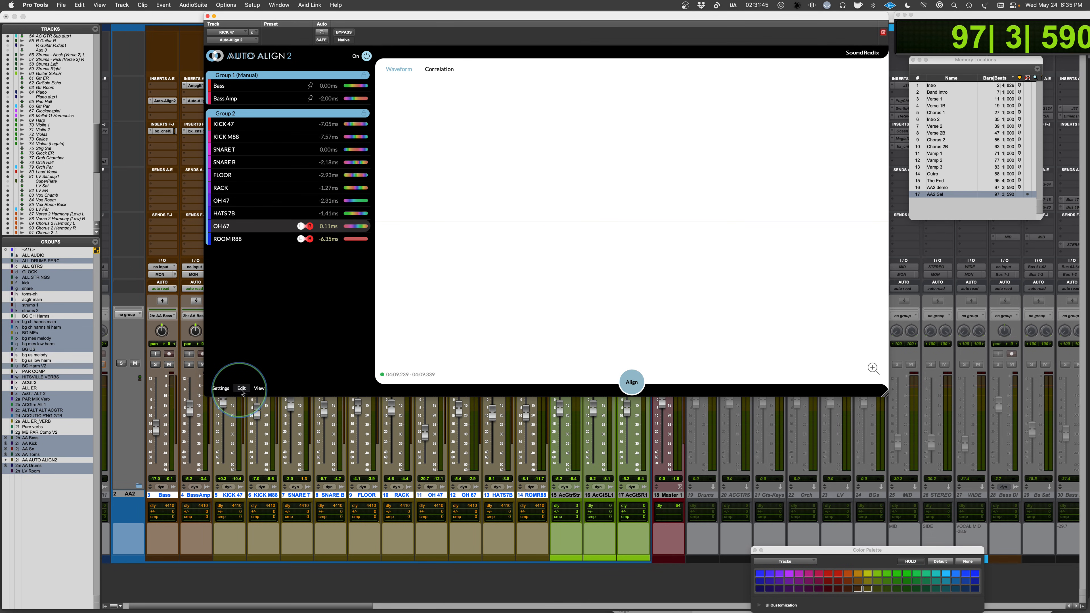